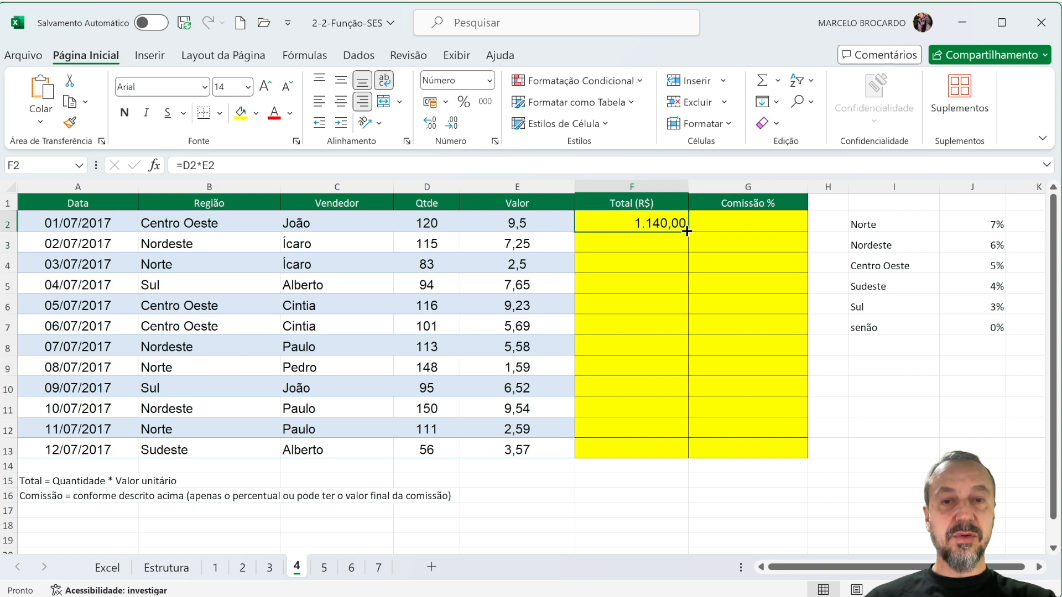
Fill the Total (R$) formula from F2 down through F13, and review the regional rates beside the Região column
{"action": "double_click", "coordinate": [687, 231]}
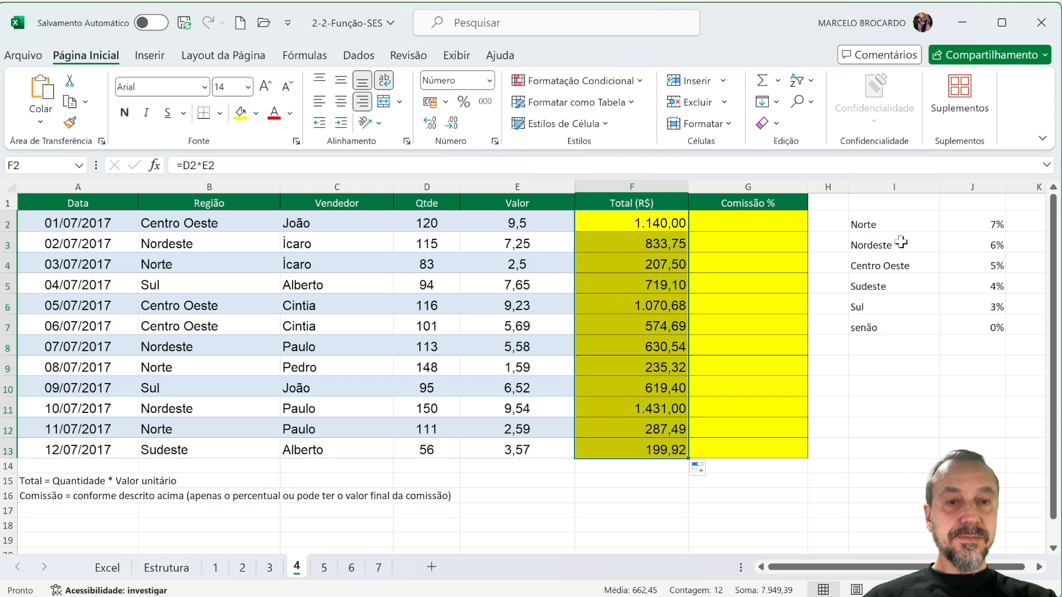
{"action": "left_click_drag", "start_coordinate": [885, 224], "coordinate": [957, 322]}
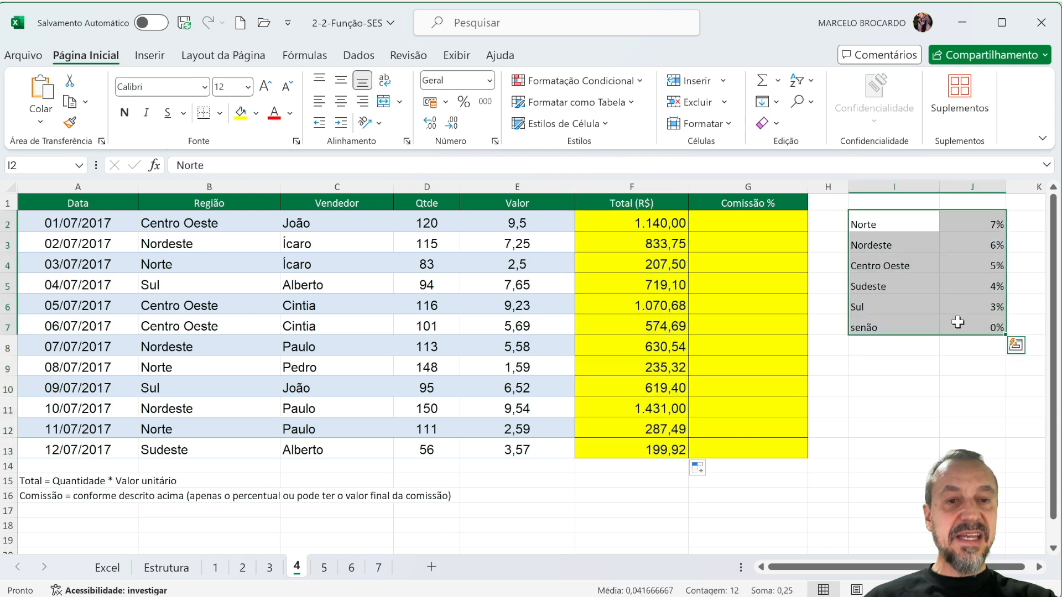
{"action": "left_click", "coordinate": [949, 381]}
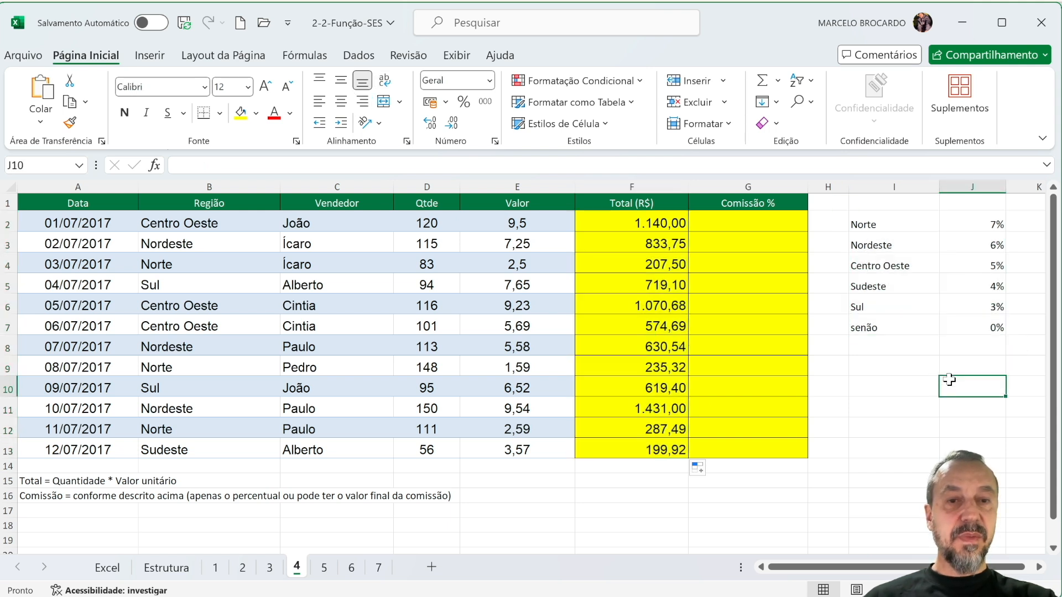
{"action": "left_click_drag", "start_coordinate": [217, 218], "coordinate": [234, 455]}
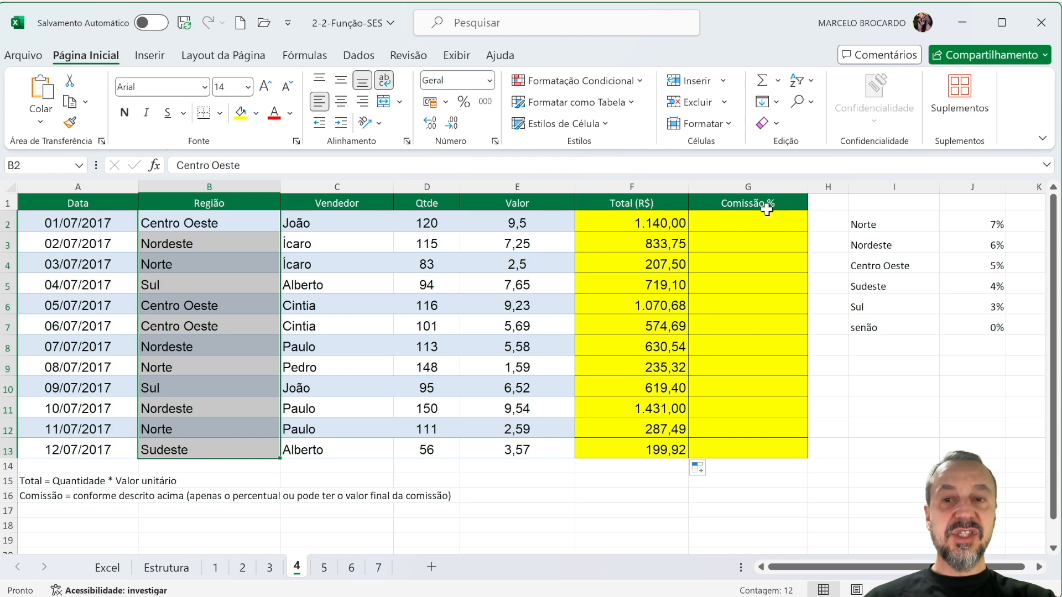
{"action": "scroll", "coordinate": [704, 218], "scroll_direction": "right", "scroll_amount": 5}
{"action": "scroll", "coordinate": [443, 249], "scroll_direction": "left", "scroll_amount": 5}
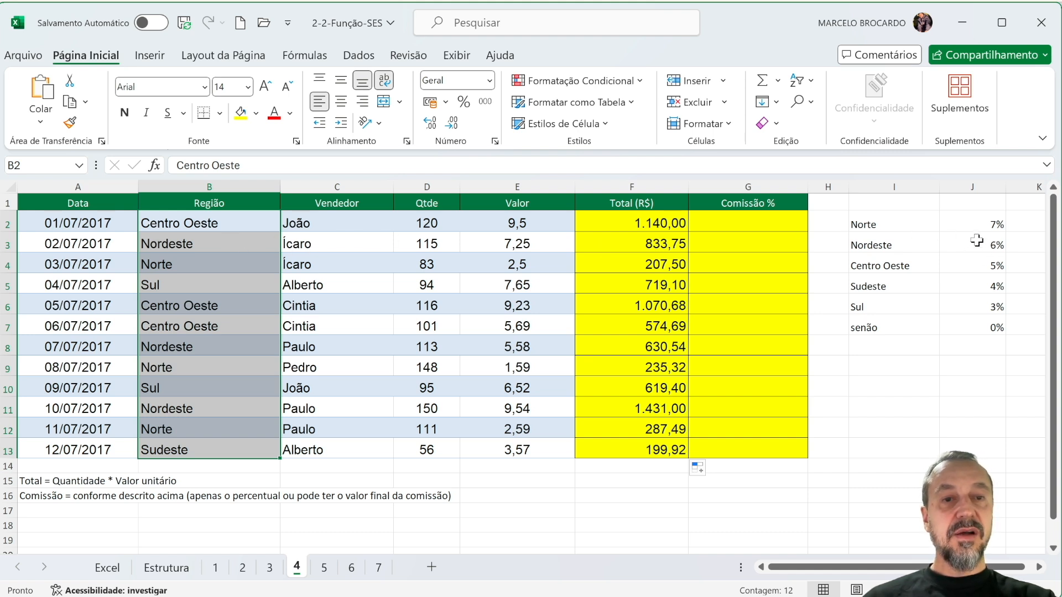
Start a SES formula in G2 whose first test is B2="norte" with 7% as its result
{"action": "left_click", "coordinate": [747, 226]}
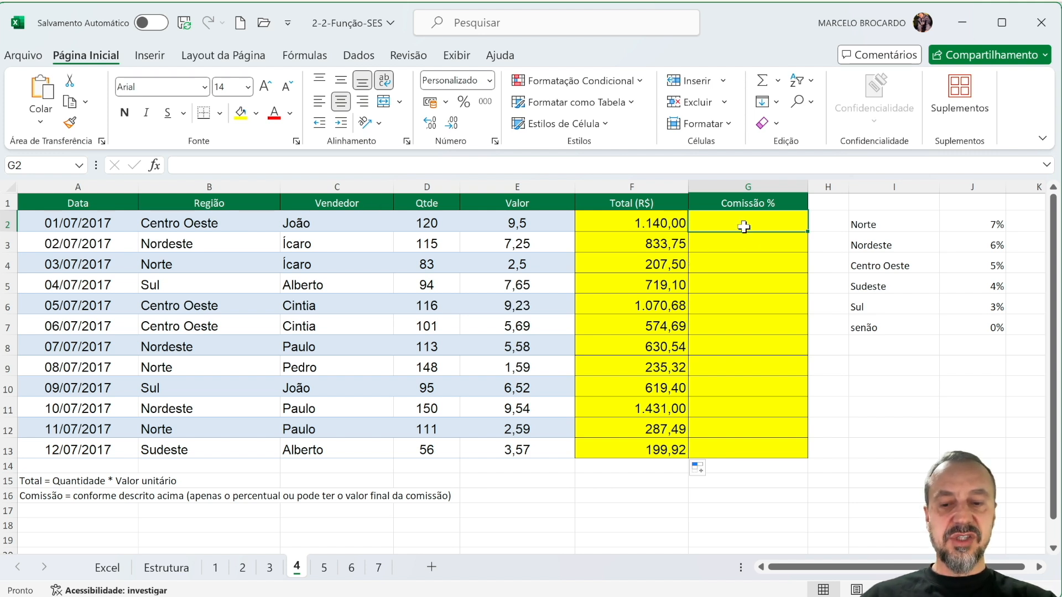
{"action": "type", "text": "=ses("}
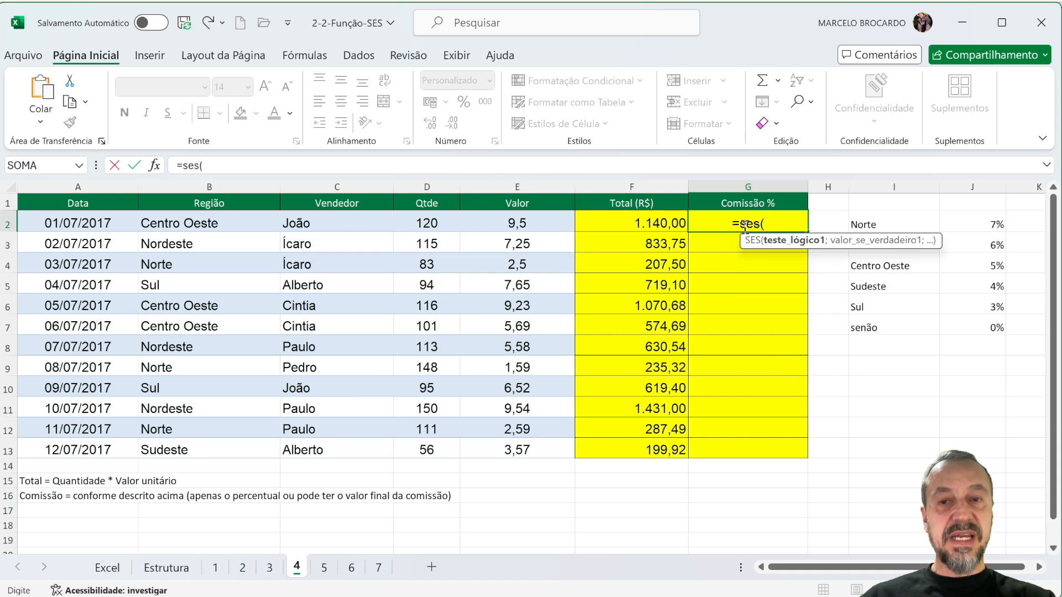
{"action": "left_click", "coordinate": [400, 223]}
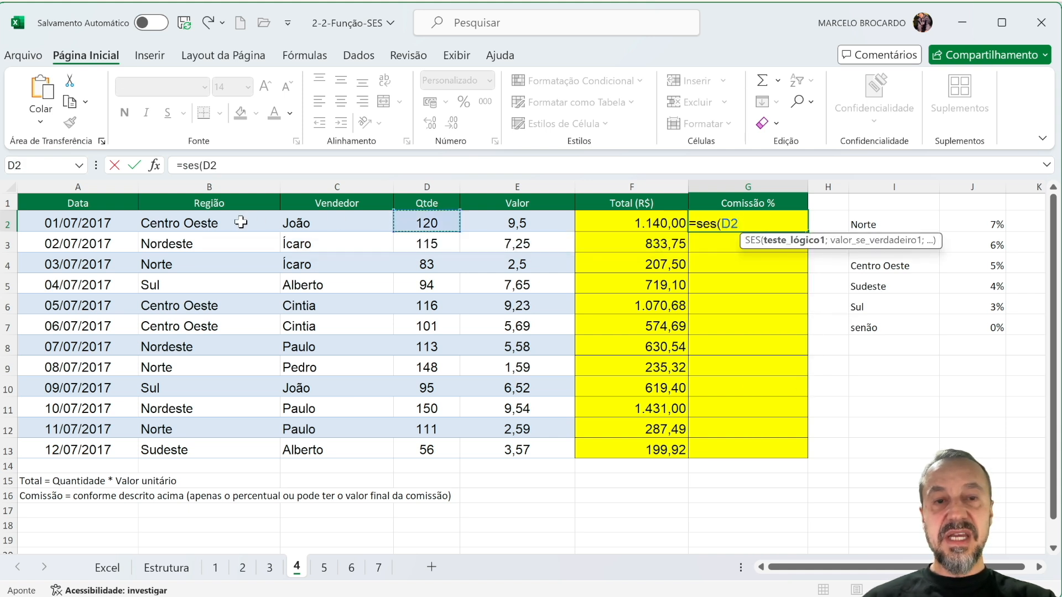
{"action": "left_click", "coordinate": [241, 222]}
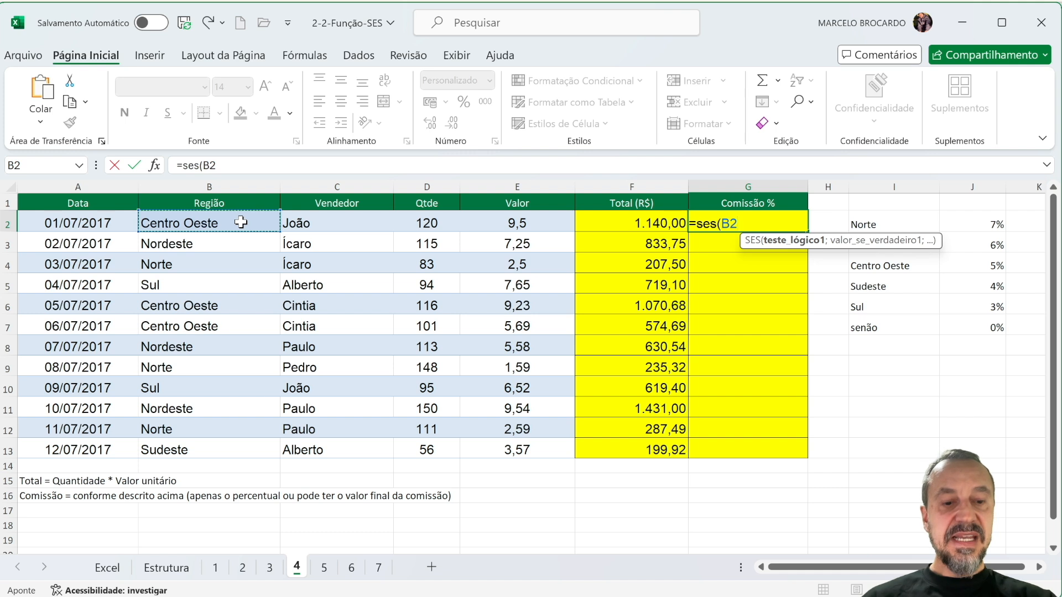
{"action": "type", "text": "="}
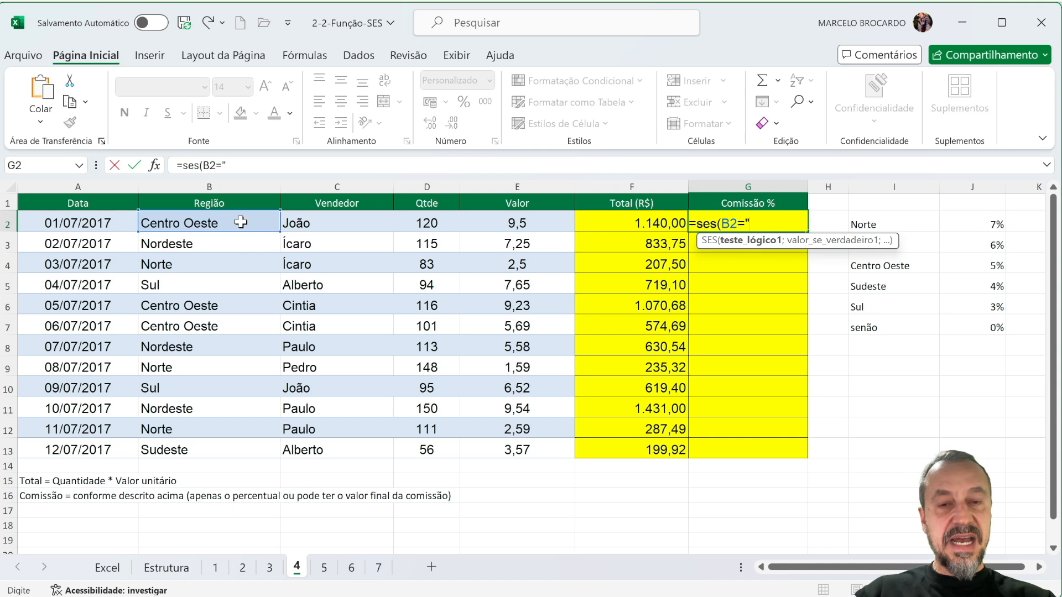
{"action": "type", "text": "rte\""}
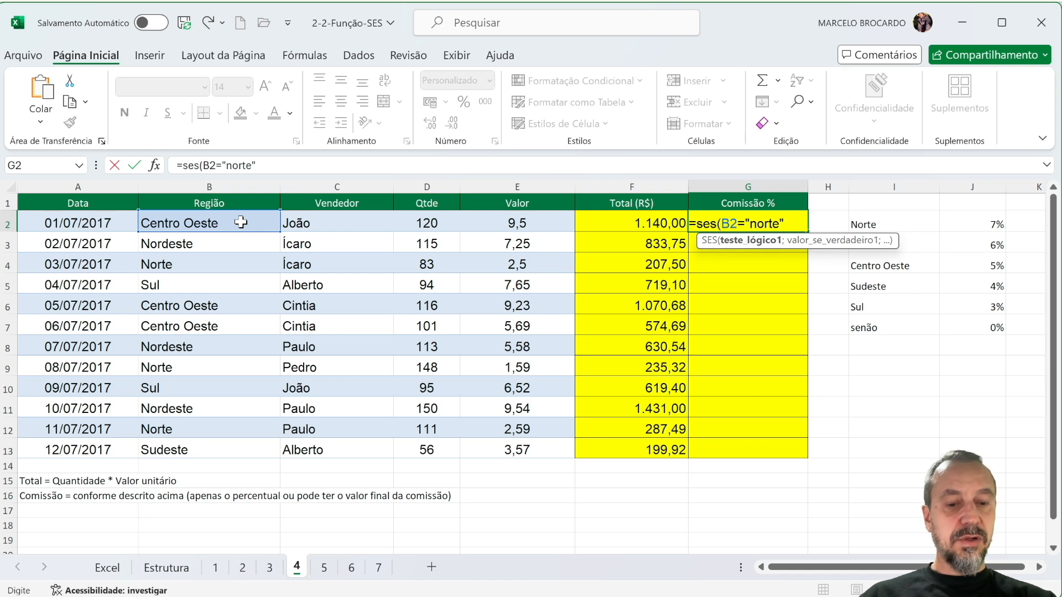
{"action": "type", "text": ";7%"}
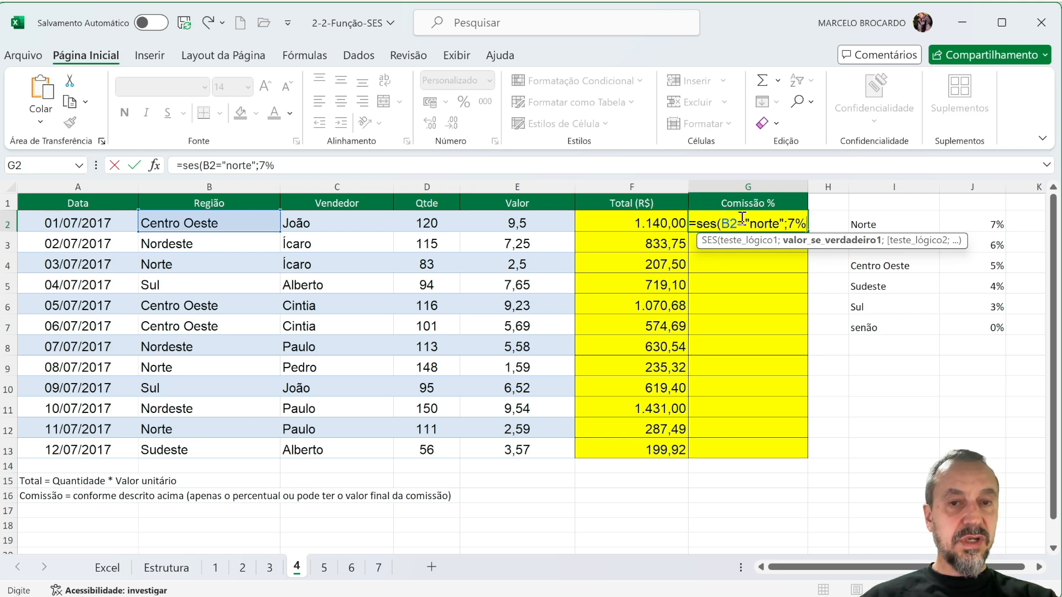
Replace the text "norte" in the first test with the row-locked reference I$2, and check the comparison B2=I$2
{"action": "left_click_drag", "start_coordinate": [746, 224], "coordinate": [781, 221]}
{"action": "key", "text": "Delete"}
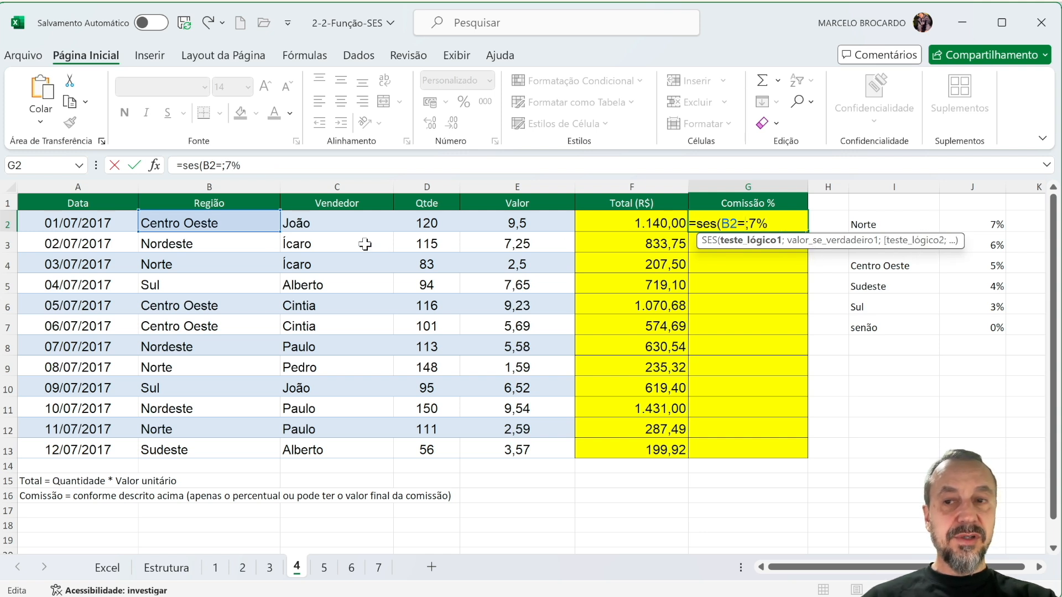
{"action": "left_click", "coordinate": [863, 222]}
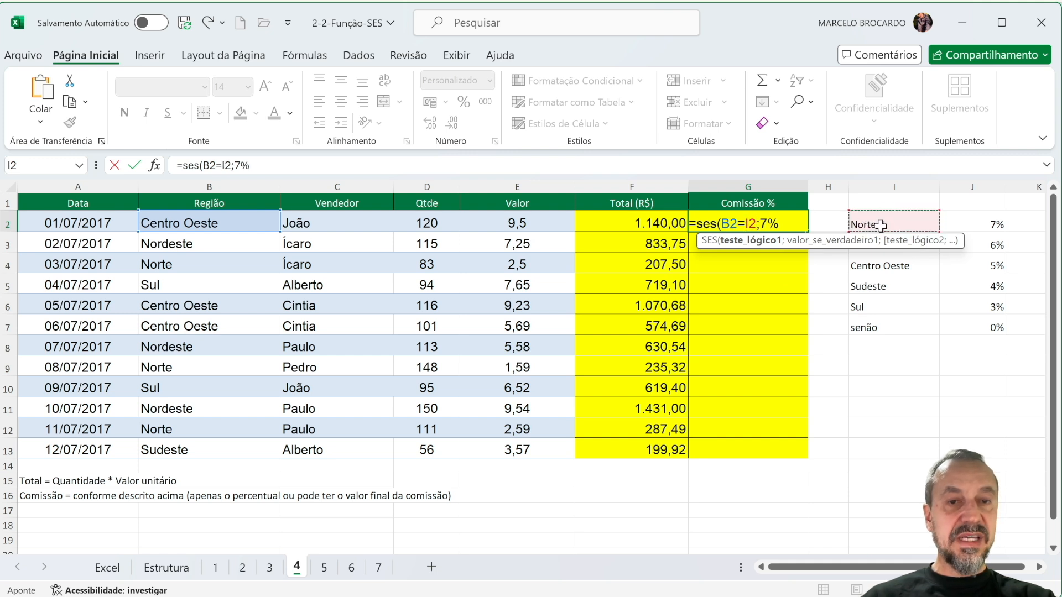
{"action": "left_click", "coordinate": [749, 223]}
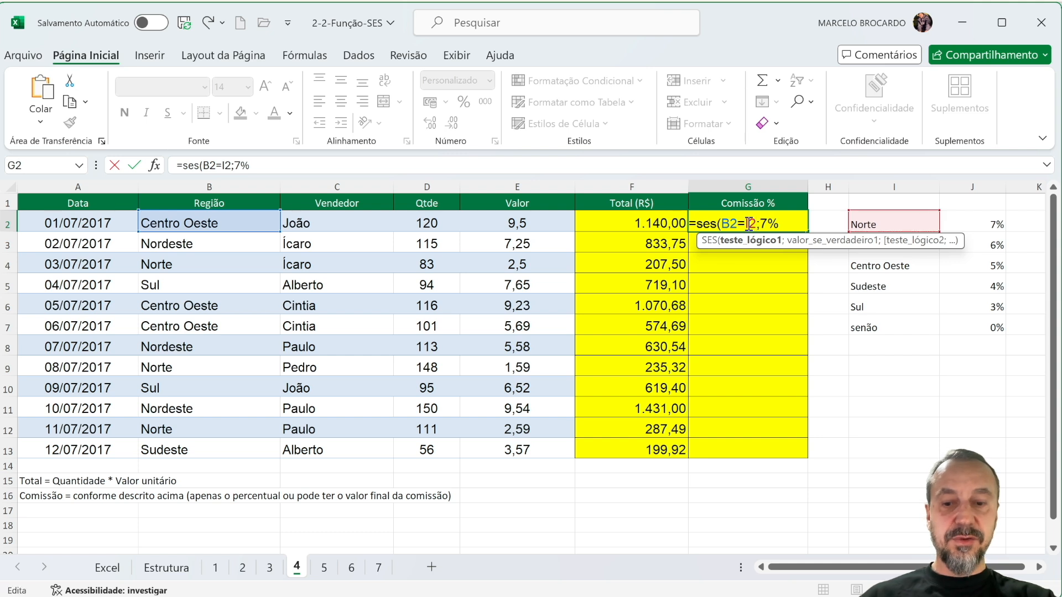
{"action": "type", "text": "$"}
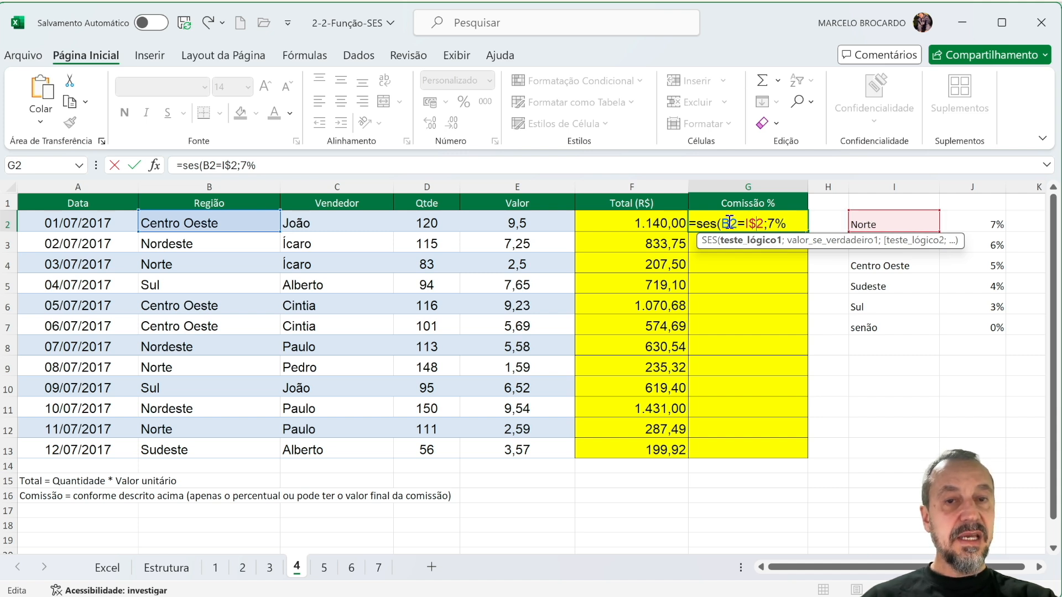
{"action": "left_click_drag", "start_coordinate": [722, 219], "coordinate": [734, 220]}
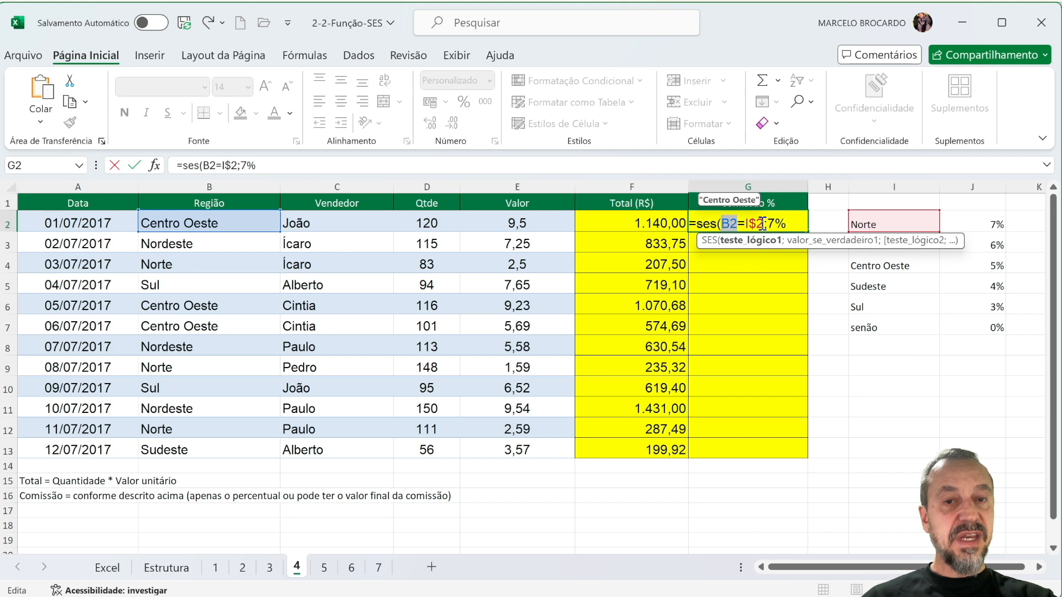
{"action": "left_click_drag", "start_coordinate": [762, 223], "coordinate": [722, 224]}
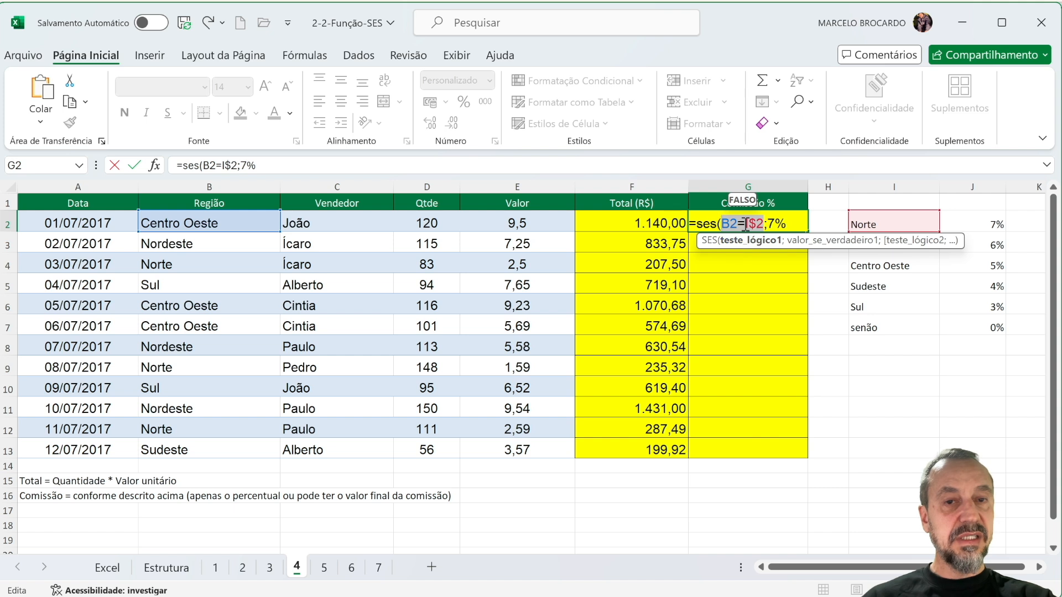
Add a second test to the SES formula comparing B2 with the Nordeste label as I$3
{"action": "left_click", "coordinate": [794, 222]}
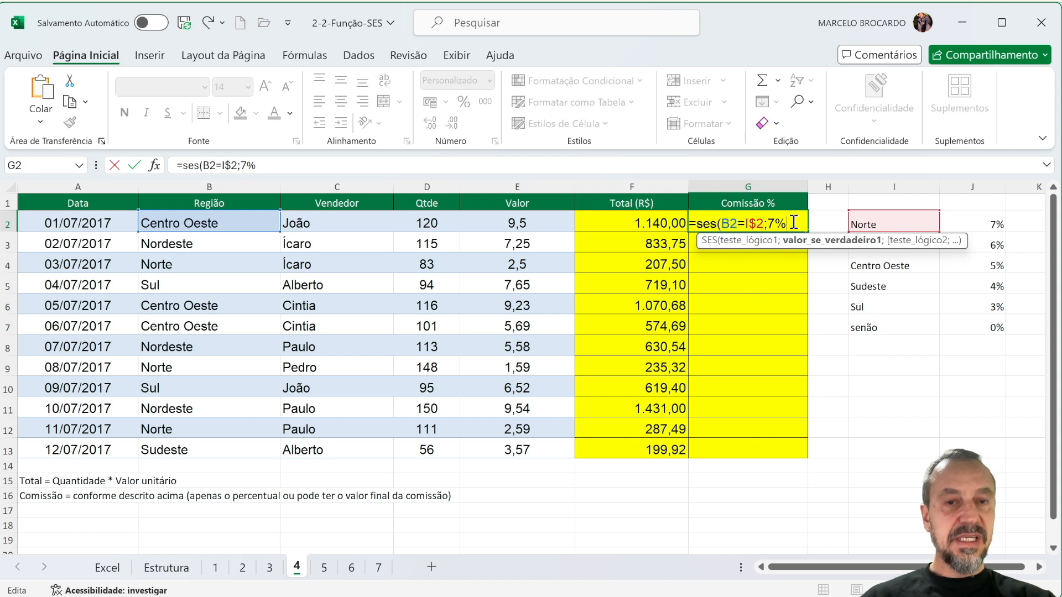
{"action": "type", "text": ";"}
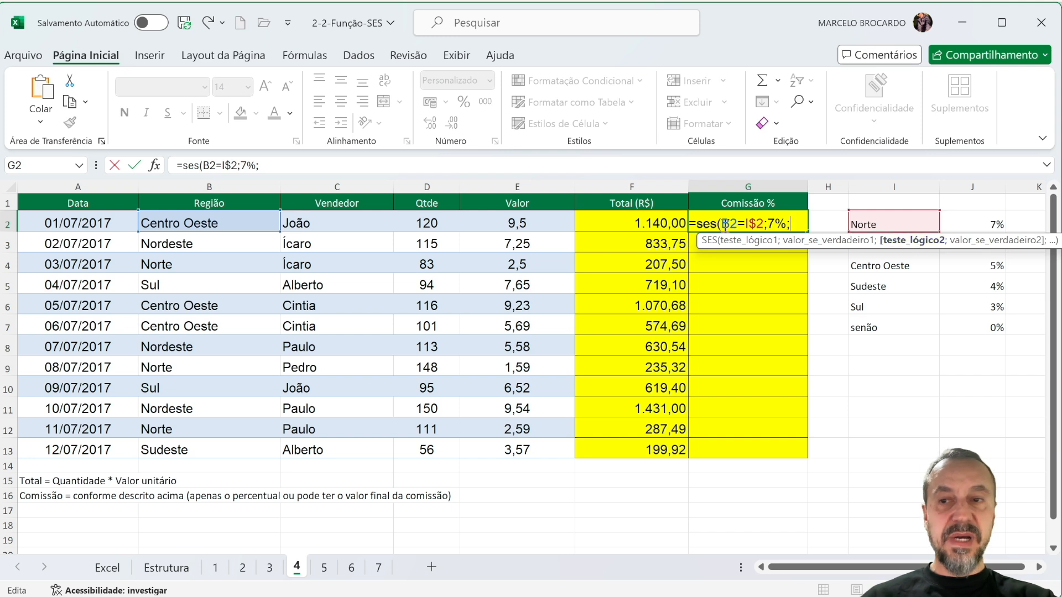
{"action": "left_click", "coordinate": [237, 224]}
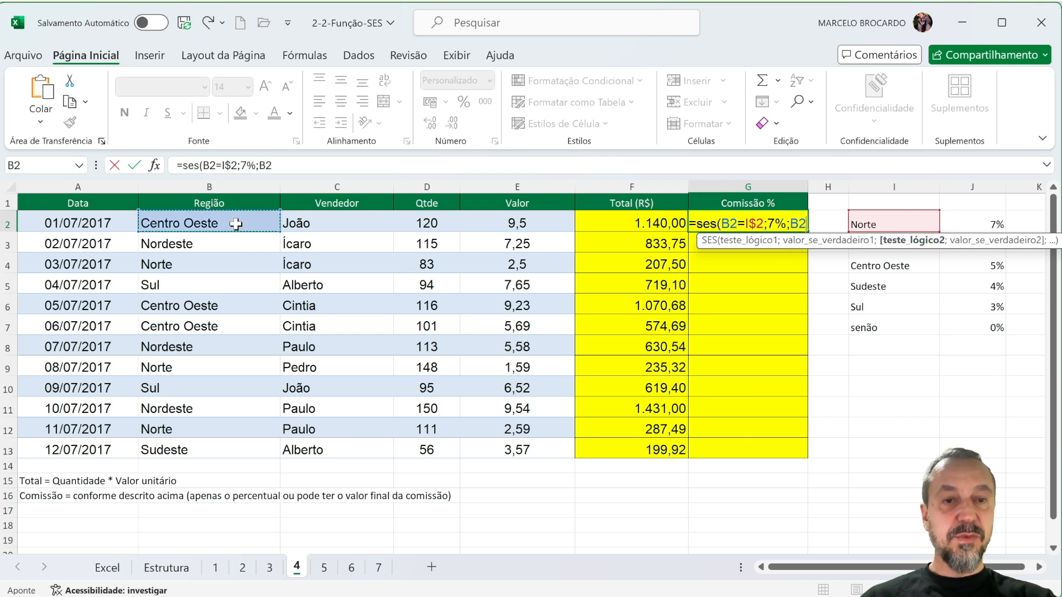
{"action": "left_click", "coordinate": [877, 221]}
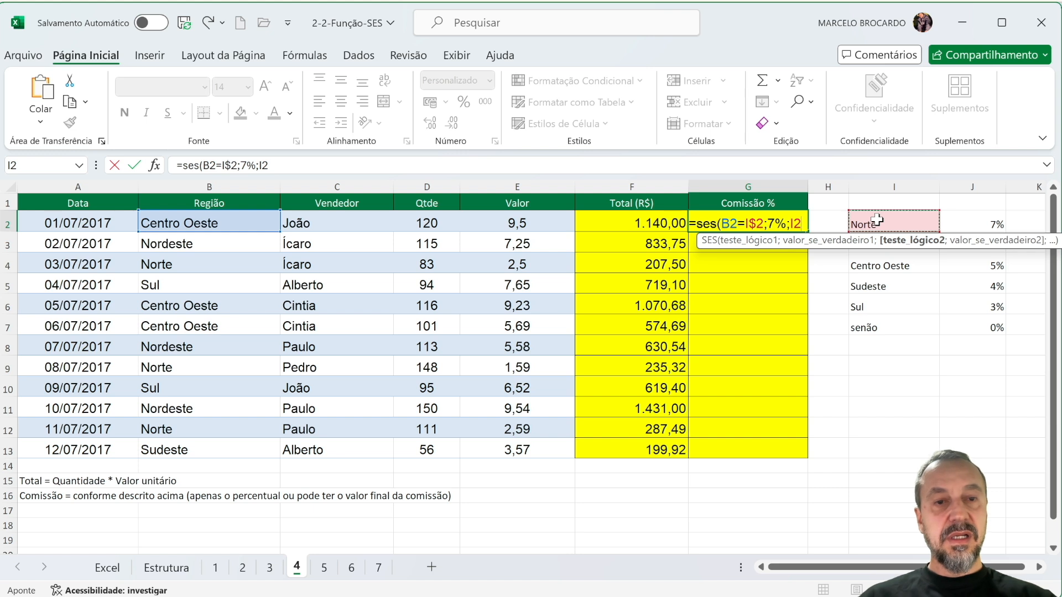
{"action": "key", "text": "Down"}
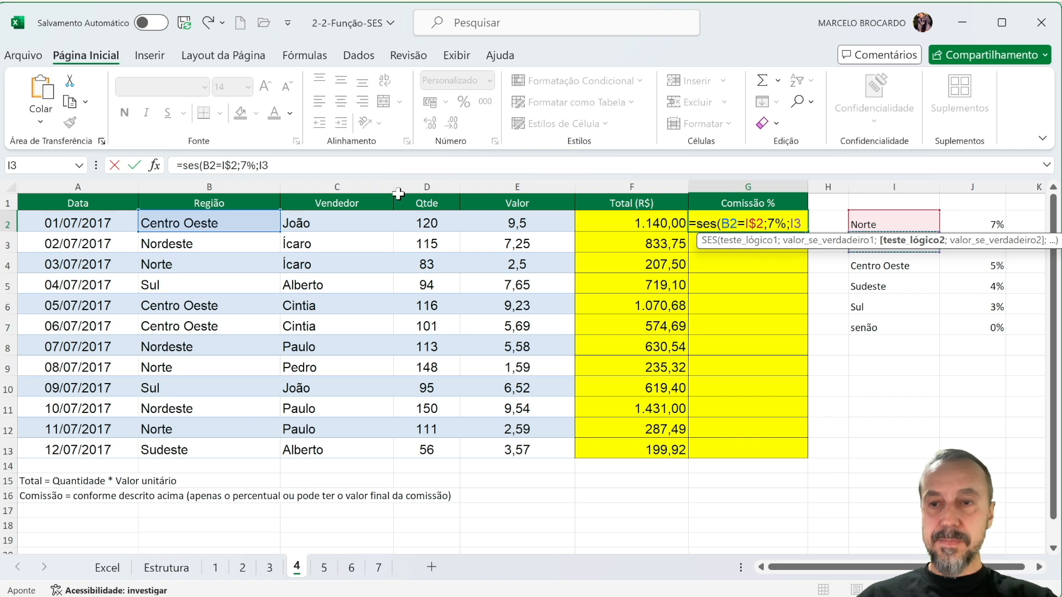
{"action": "left_click", "coordinate": [256, 221]}
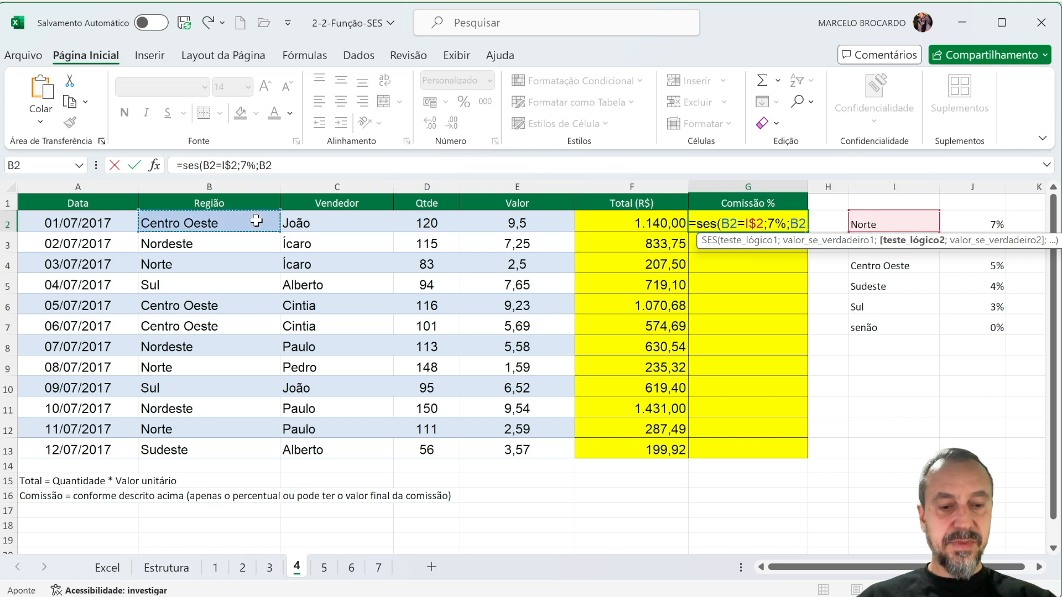
{"action": "type", "text": "="}
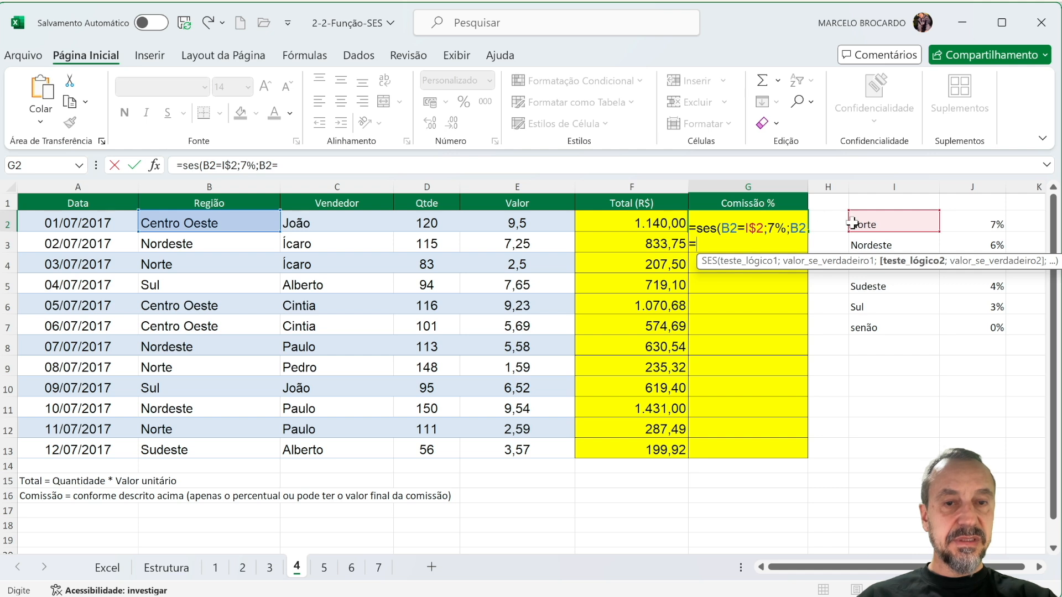
{"action": "left_click", "coordinate": [885, 242]}
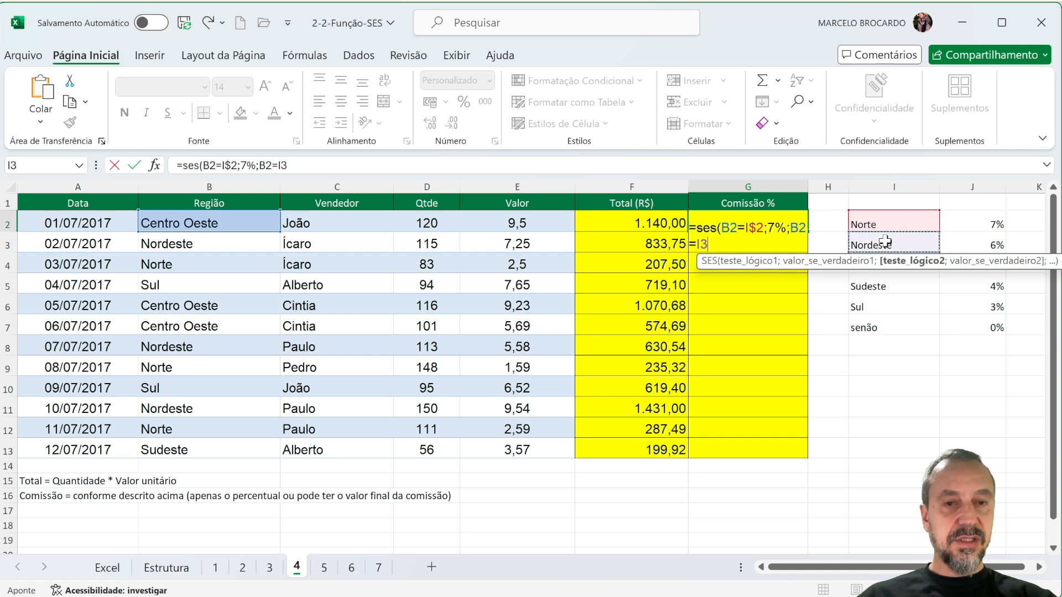
{"action": "left_click", "coordinate": [703, 245]}
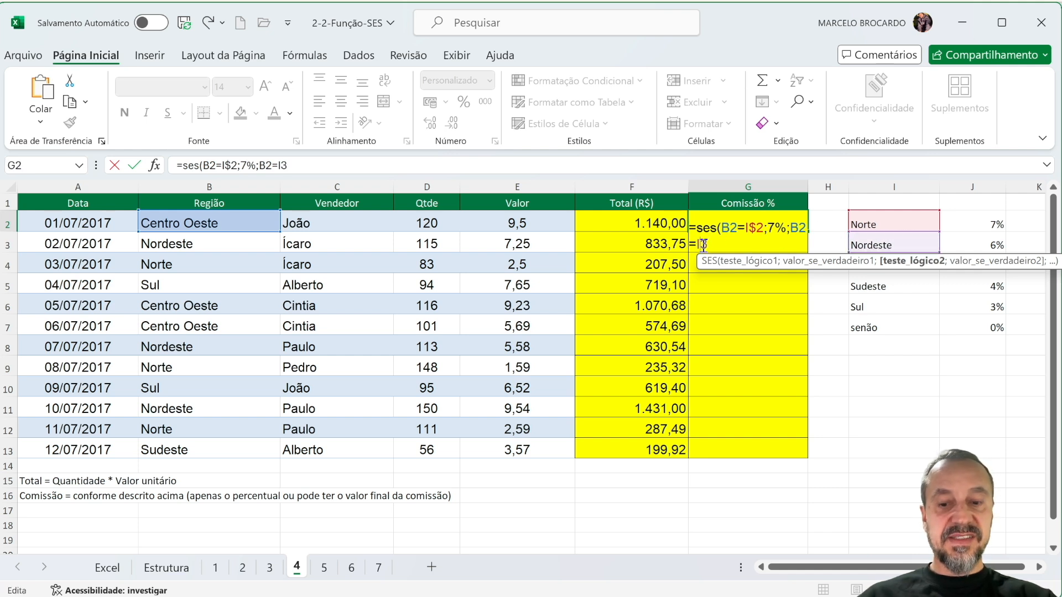
{"action": "type", "text": "$3"}
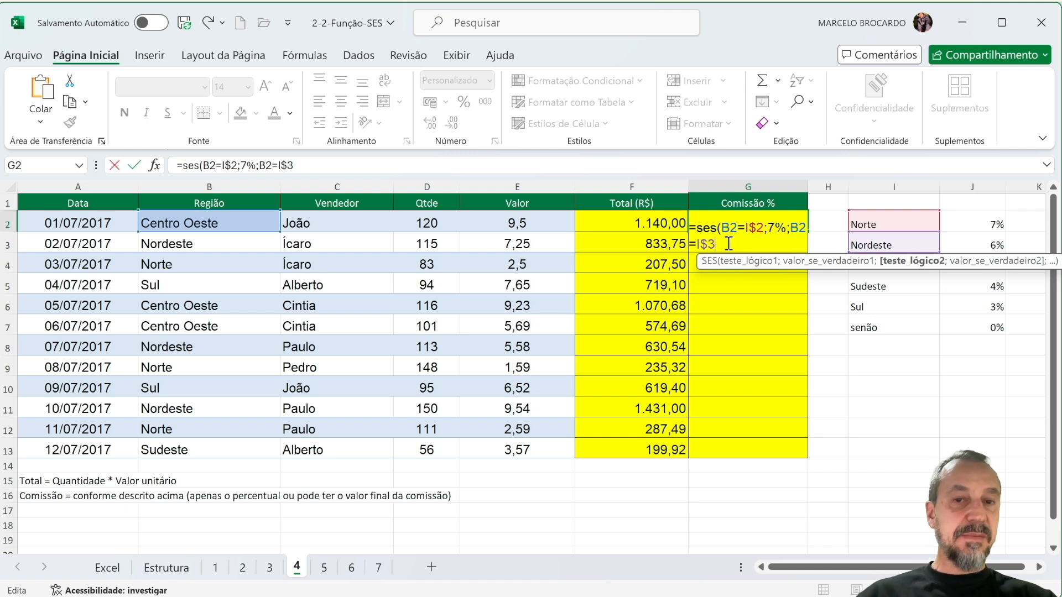
Use the Nordeste rate in J3 as the second test's result instead of a typed 6%, locking its row
{"action": "type", "text": ";6%"}
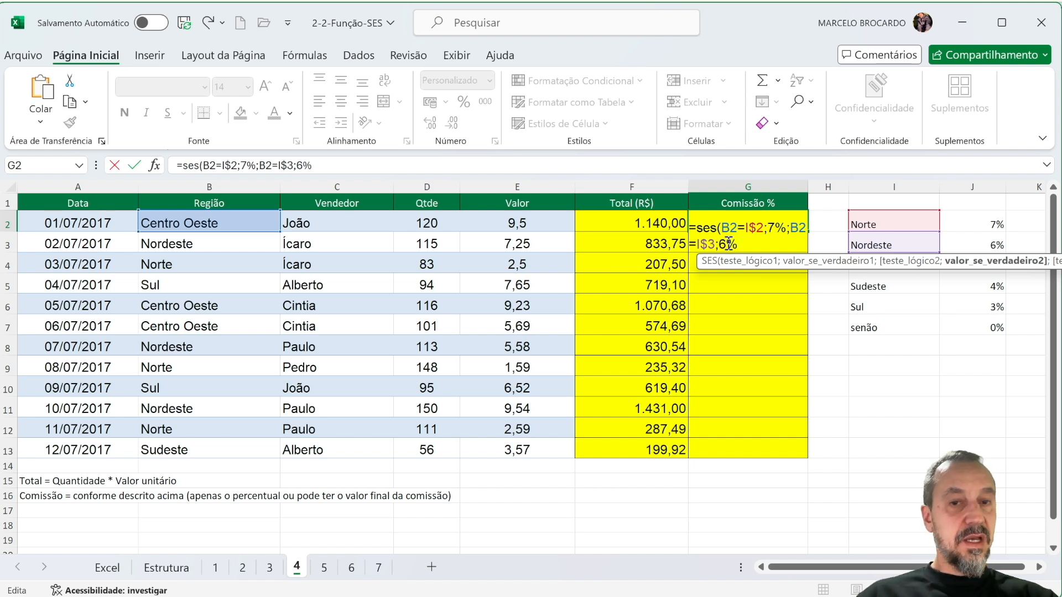
{"action": "key", "text": "BackSpace"}
{"action": "key", "text": "BackSpace"}
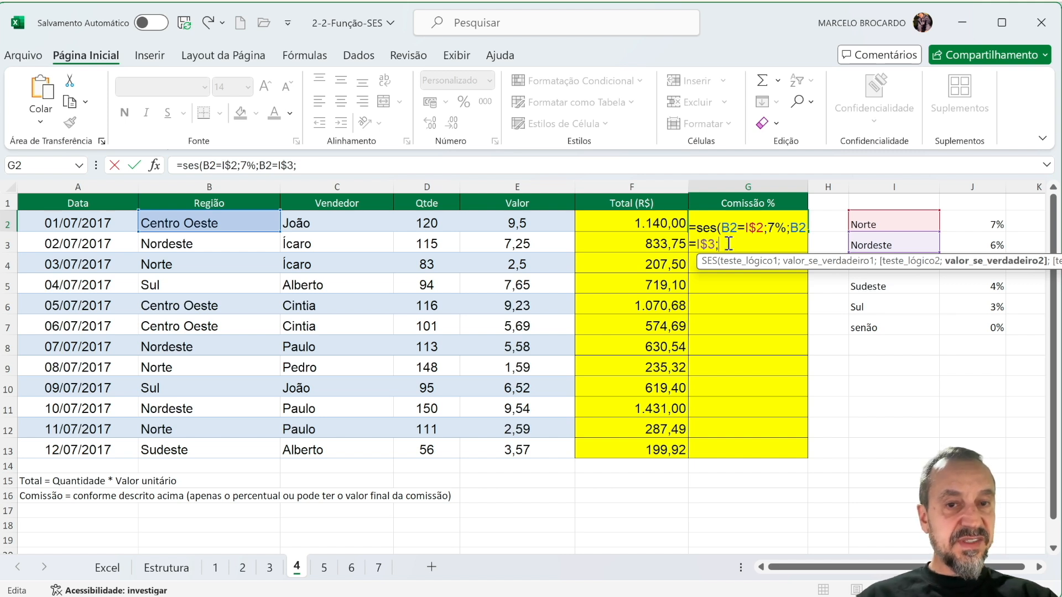
{"action": "left_click", "coordinate": [987, 243]}
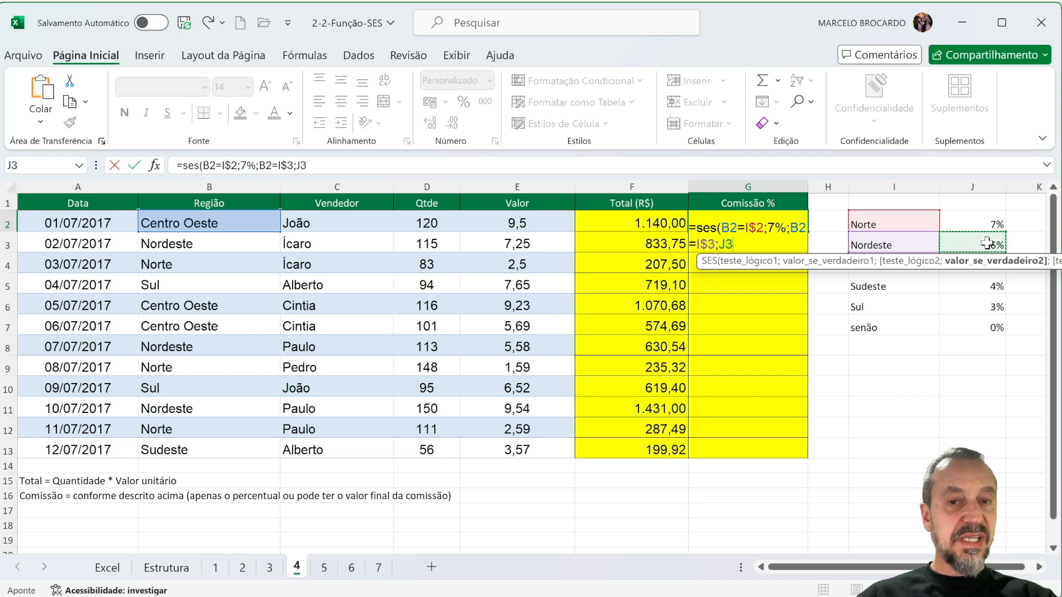
{"action": "left_click", "coordinate": [787, 235]}
{"action": "type", "text": "%"}
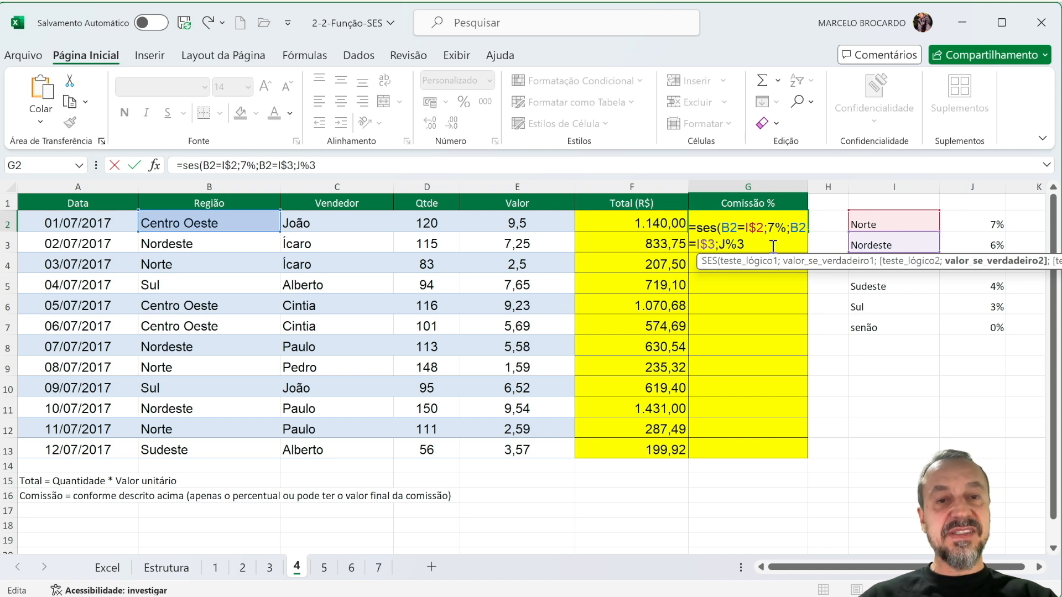
Add the third test B2=I$4 for Centro Oeste with J$4 as its result, and correct the second result to J$3
{"action": "type", "text": ";"}
{"action": "left_click", "coordinate": [253, 224]}
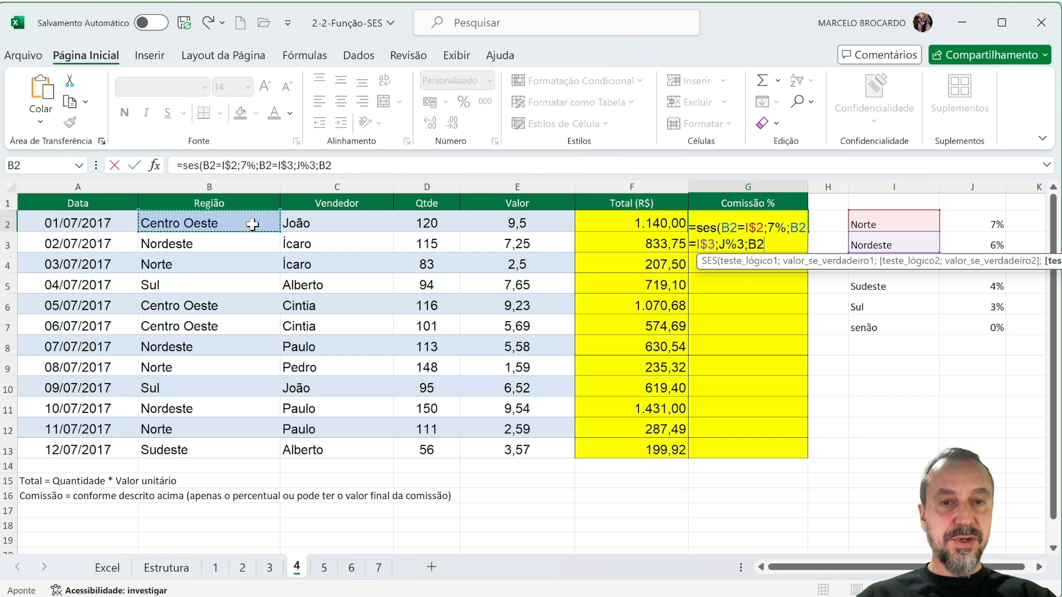
{"action": "type", "text": "="}
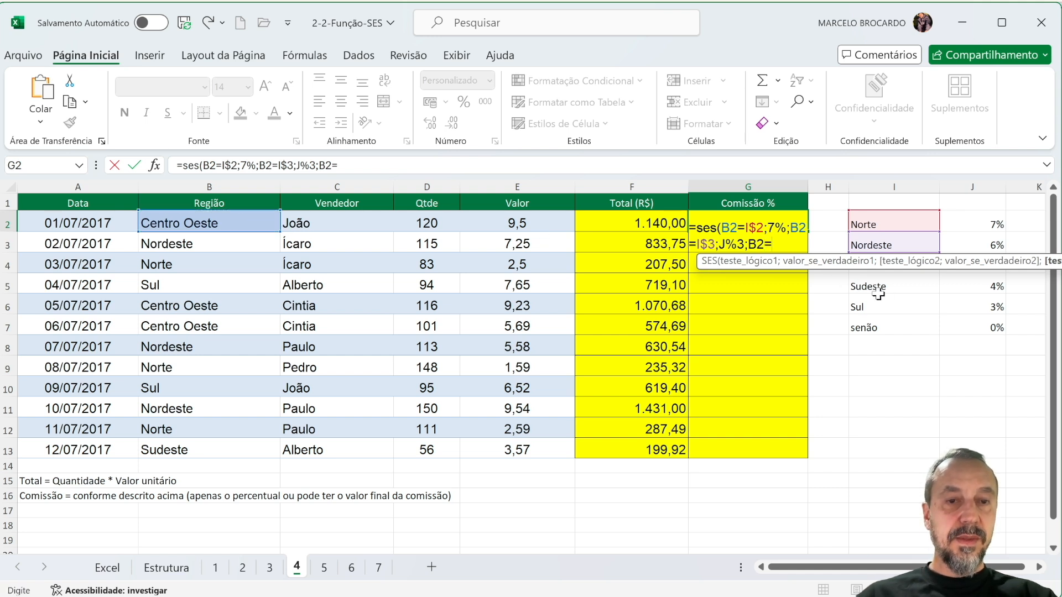
{"action": "left_click", "coordinate": [881, 272]}
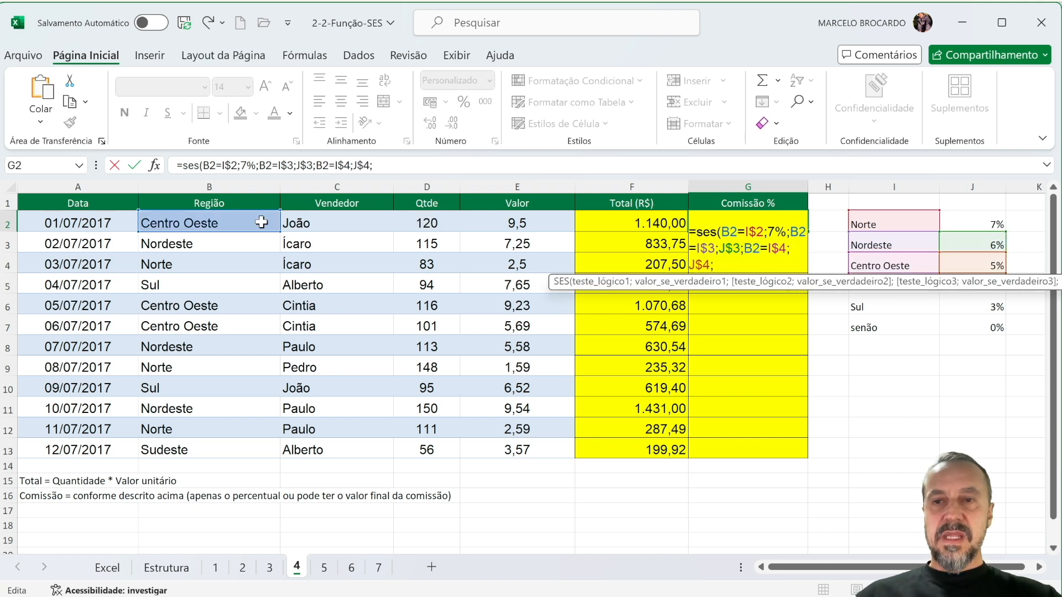
Add the fourth test B2=I5 for Sudeste to the SES formula, with J5 as its result
{"action": "left_click", "coordinate": [261, 222]}
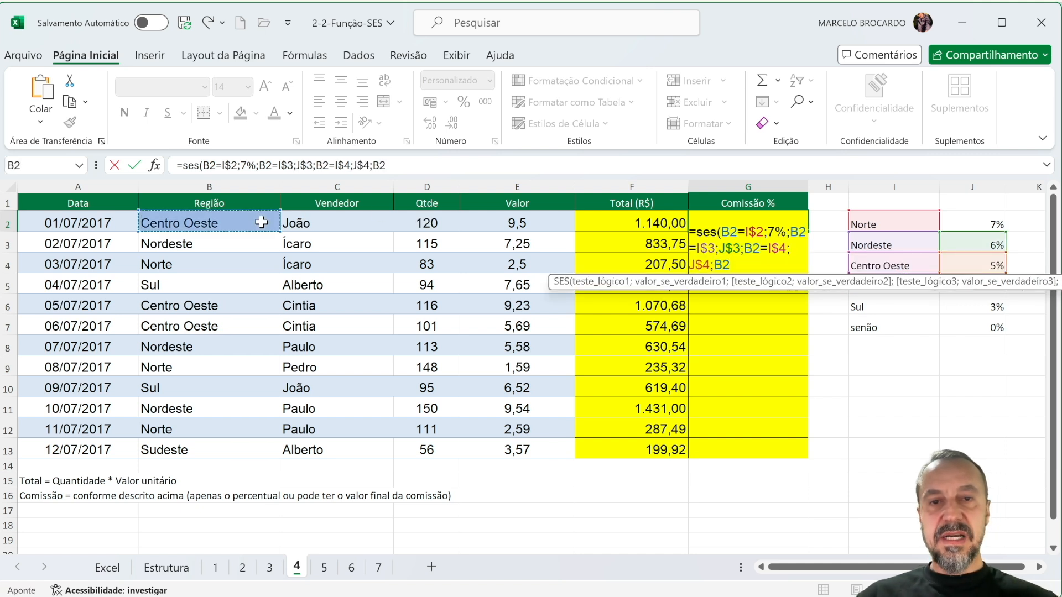
{"action": "type", "text": "="}
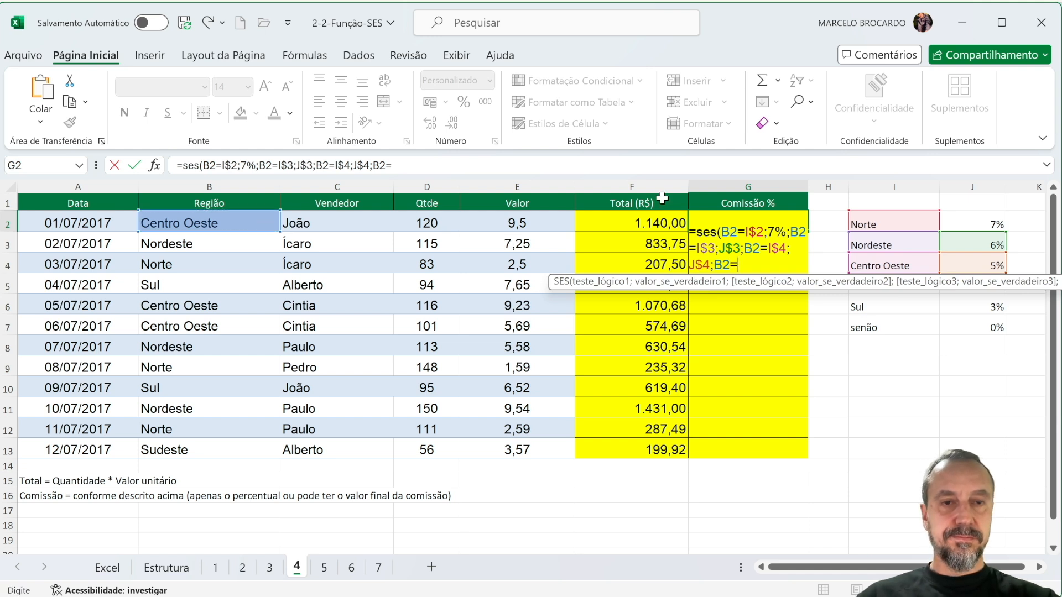
{"action": "left_click", "coordinate": [861, 264]}
{"action": "key", "text": "Down"}
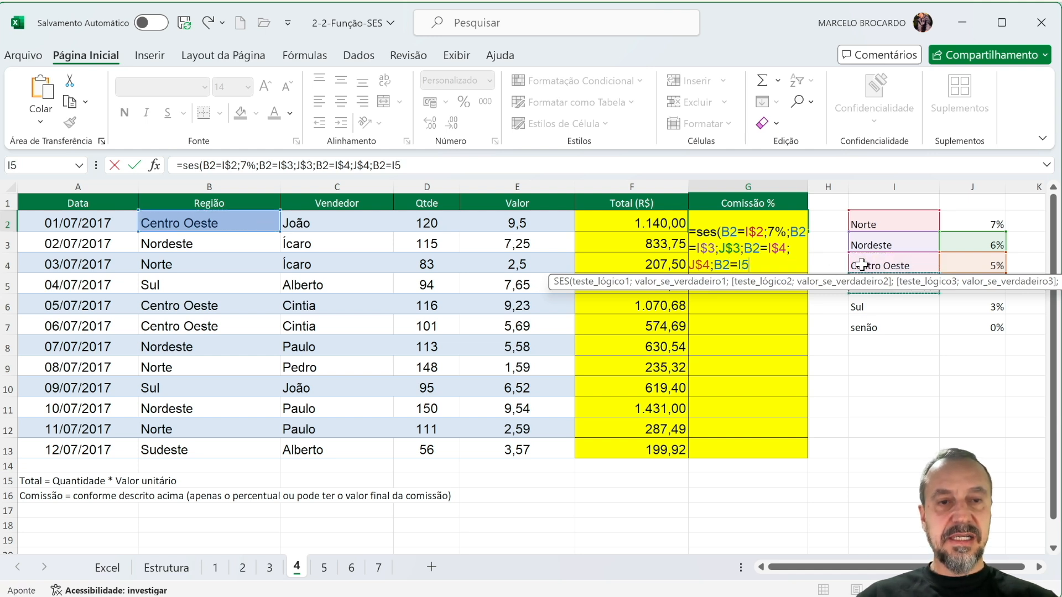
{"action": "type", "text": ";"}
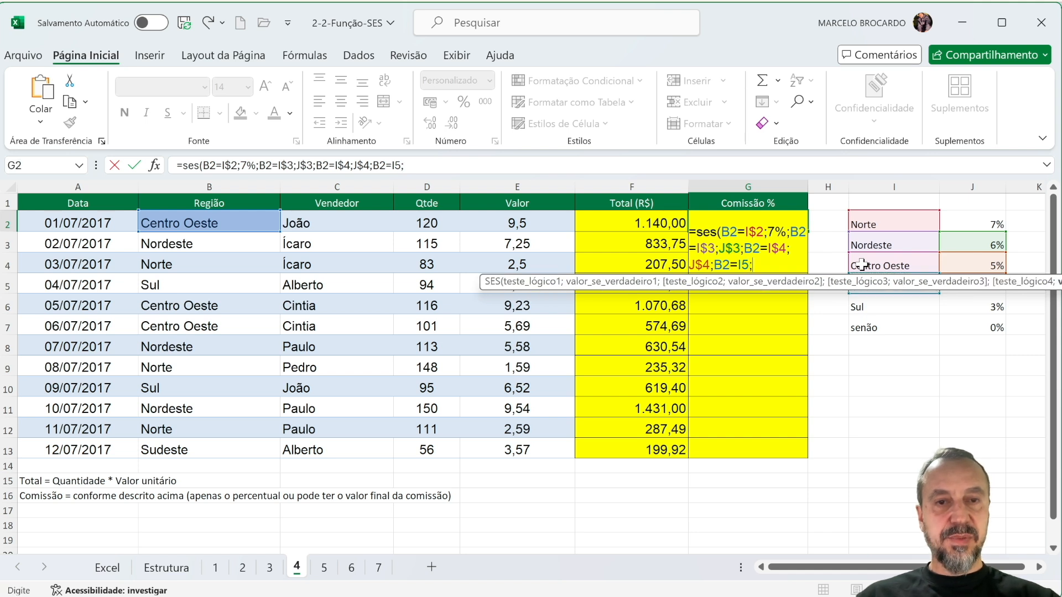
{"action": "left_click", "coordinate": [960, 263]}
{"action": "key", "text": "Down"}
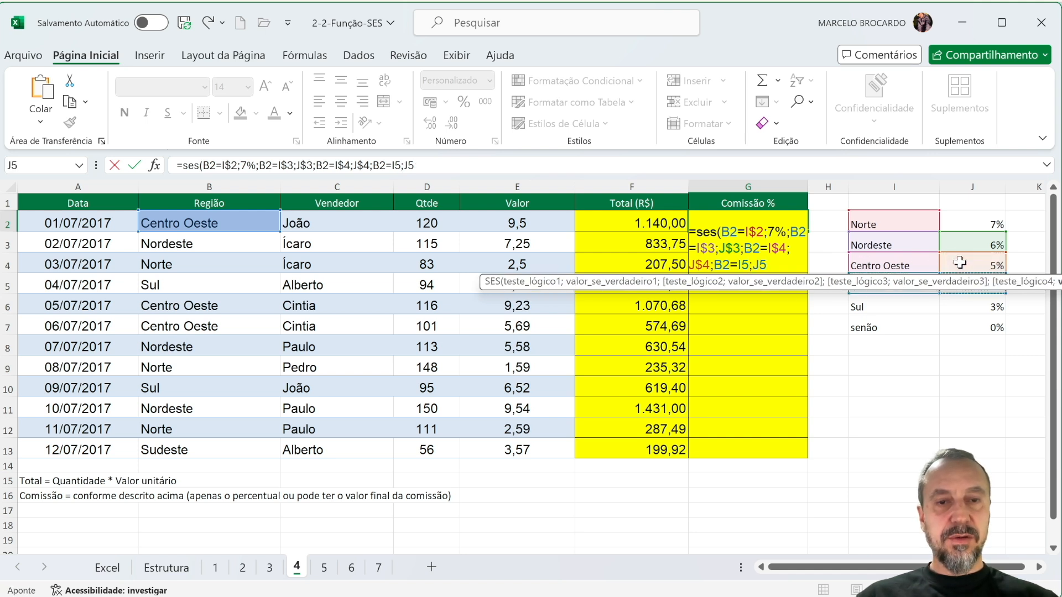
{"action": "type", "text": ";"}
Lock the rows of the fourth test's references as I$5 and J$5
{"action": "left_click", "coordinate": [745, 263]}
{"action": "type", "text": "$"}
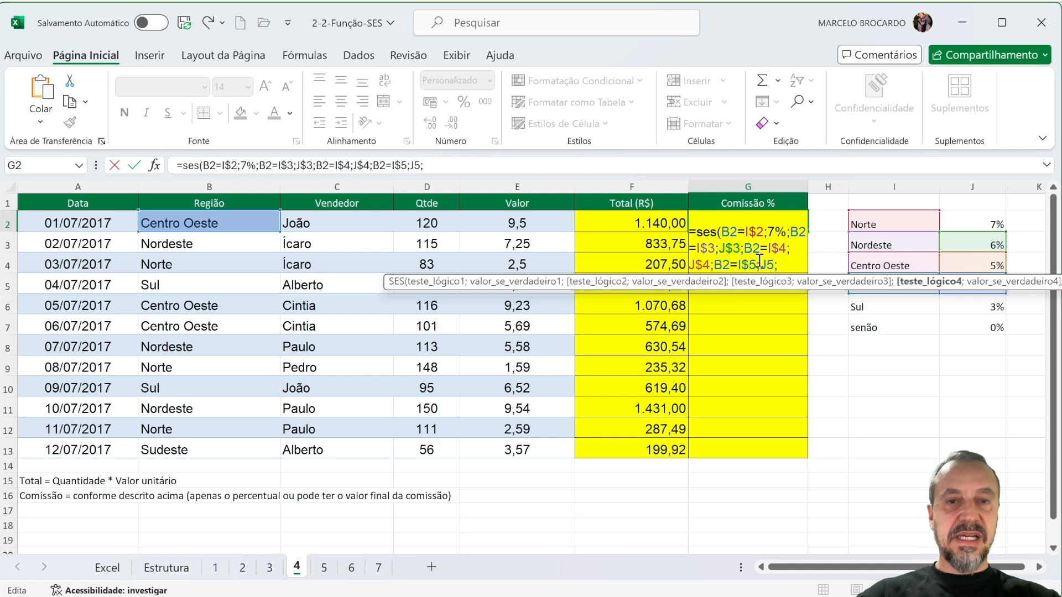
{"action": "left_click", "coordinate": [766, 263]}
{"action": "type", "text": "$"}
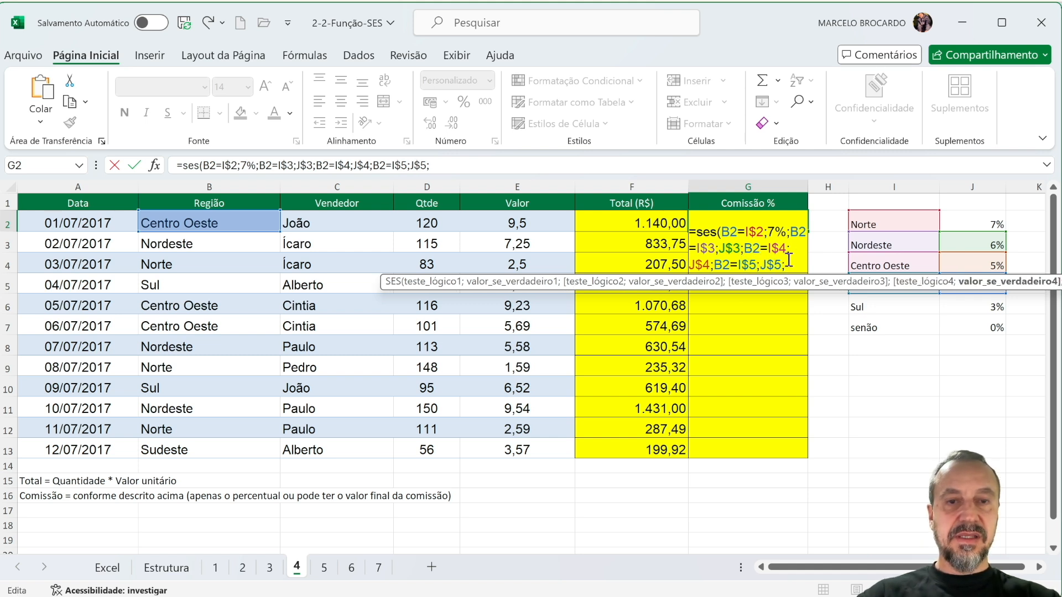
{"action": "left_click", "coordinate": [788, 260]}
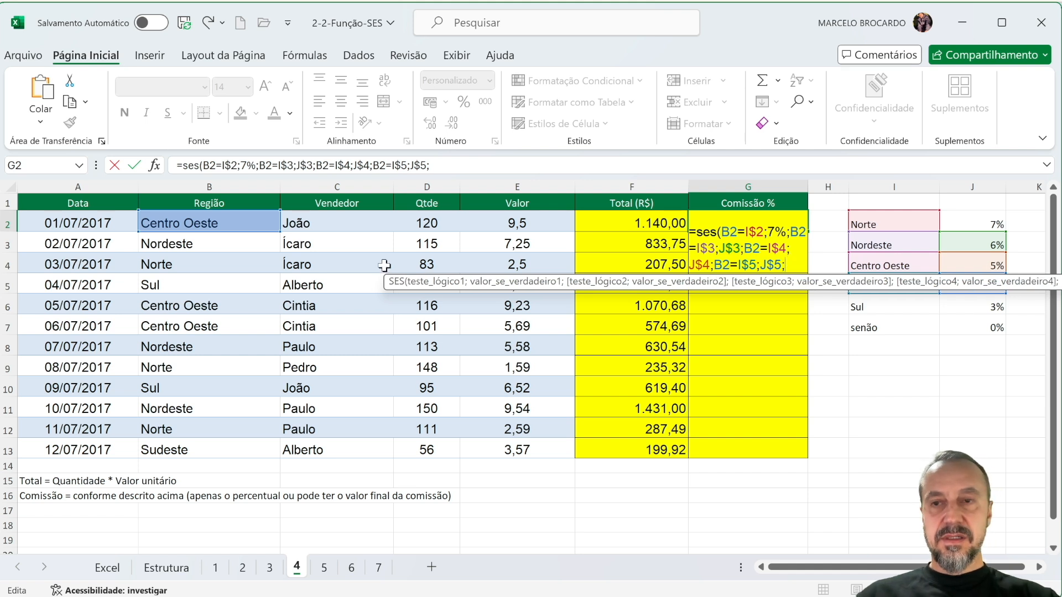
Add the fifth test B2=I6 for Sul to the SES formula, with J6 as its result
{"action": "left_click", "coordinate": [247, 225]}
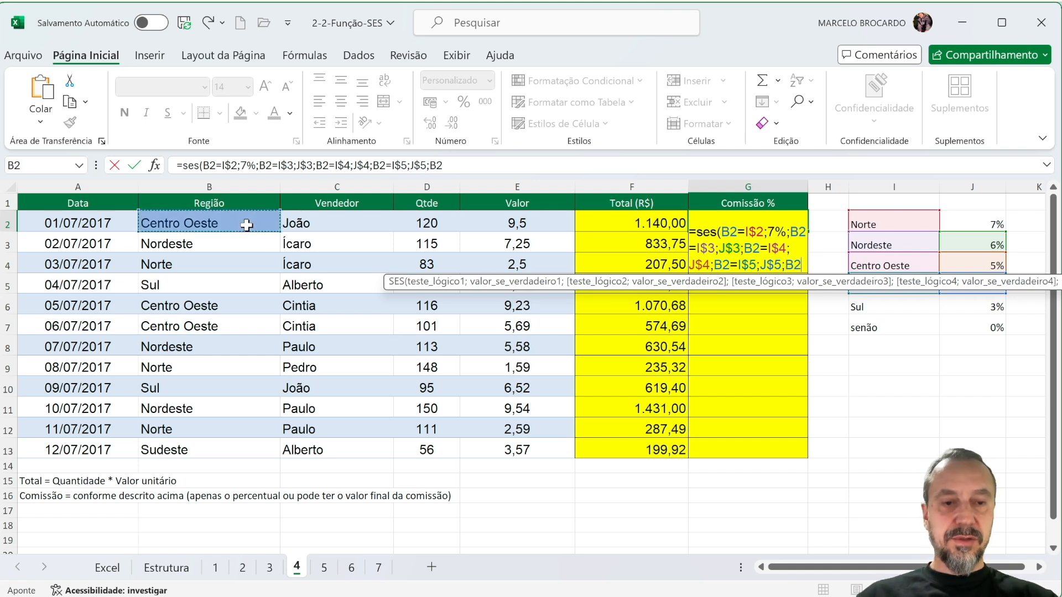
{"action": "type", "text": "="}
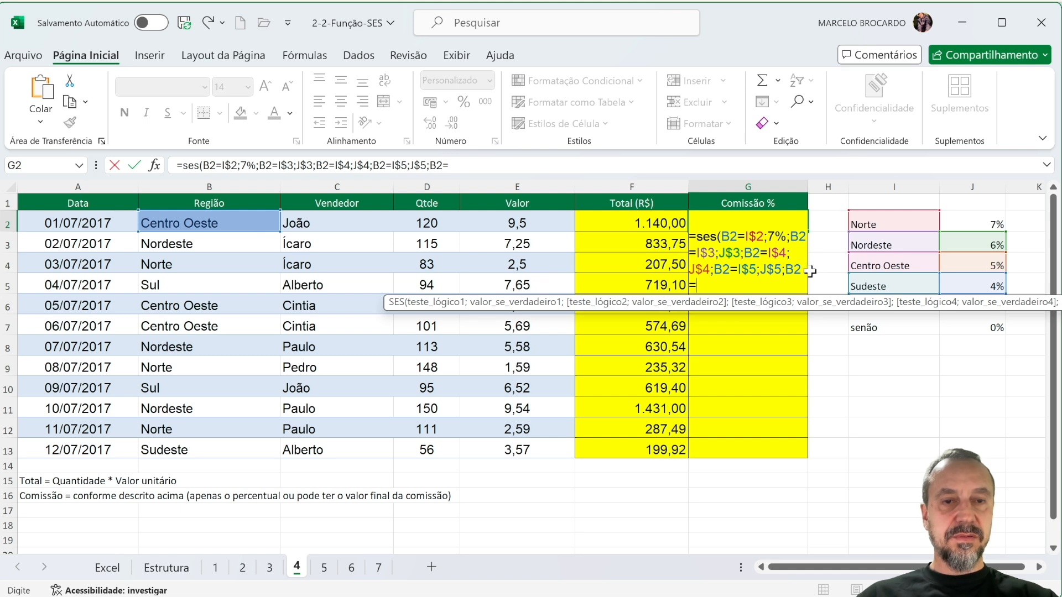
{"action": "left_click", "coordinate": [852, 282]}
{"action": "key", "text": "Down"}
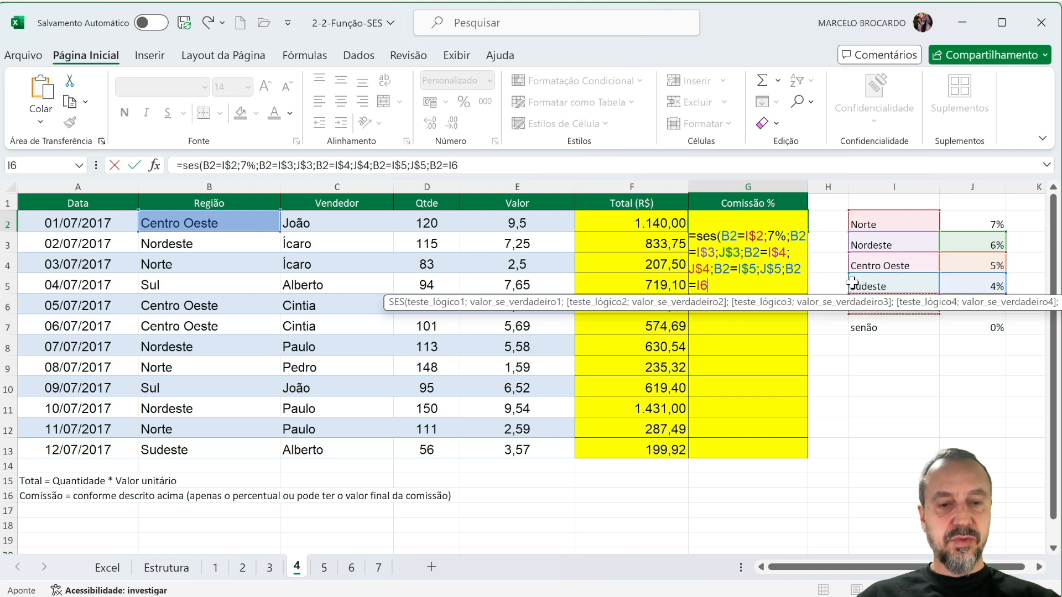
{"action": "type", "text": ";"}
{"action": "left_click", "coordinate": [960, 278]}
{"action": "key", "text": "Down"}
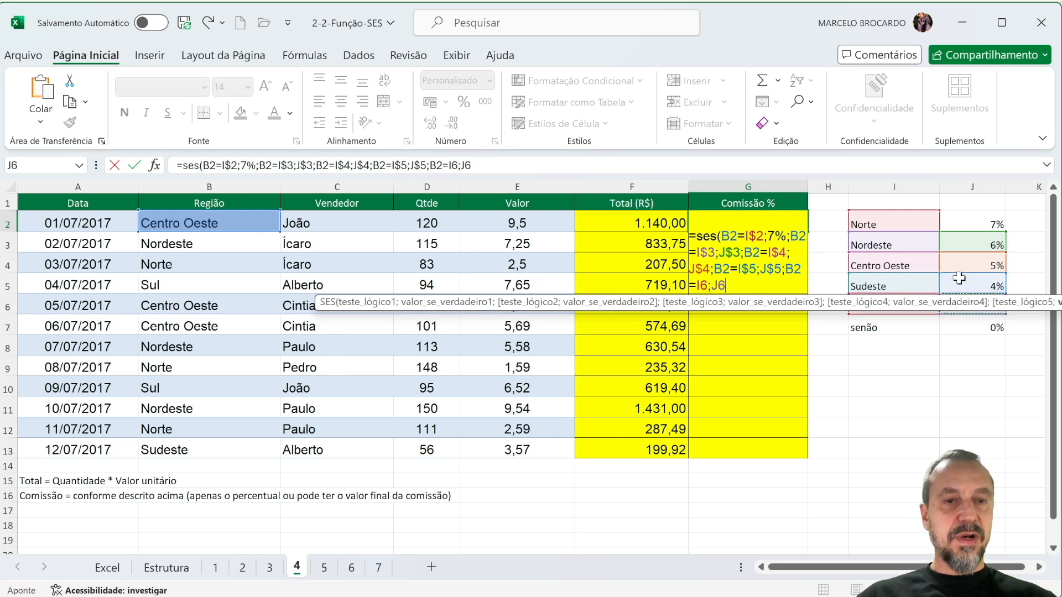
Lock the rows of the fifth test's references as I$6 and J$6, ready for another argument
{"action": "left_click", "coordinate": [772, 283]}
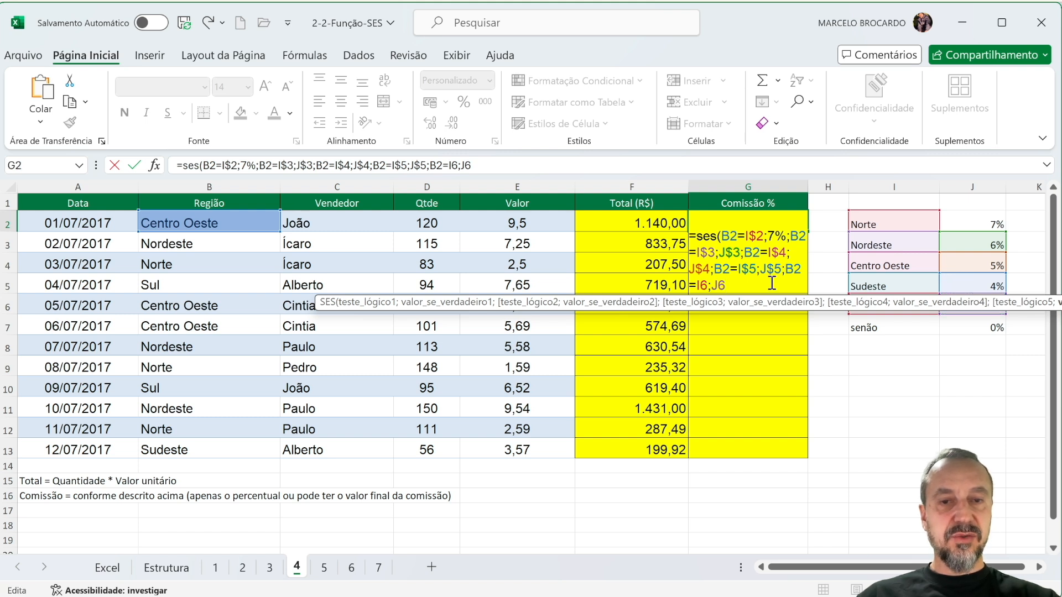
{"action": "left_click", "coordinate": [702, 283]}
{"action": "type", "text": "$"}
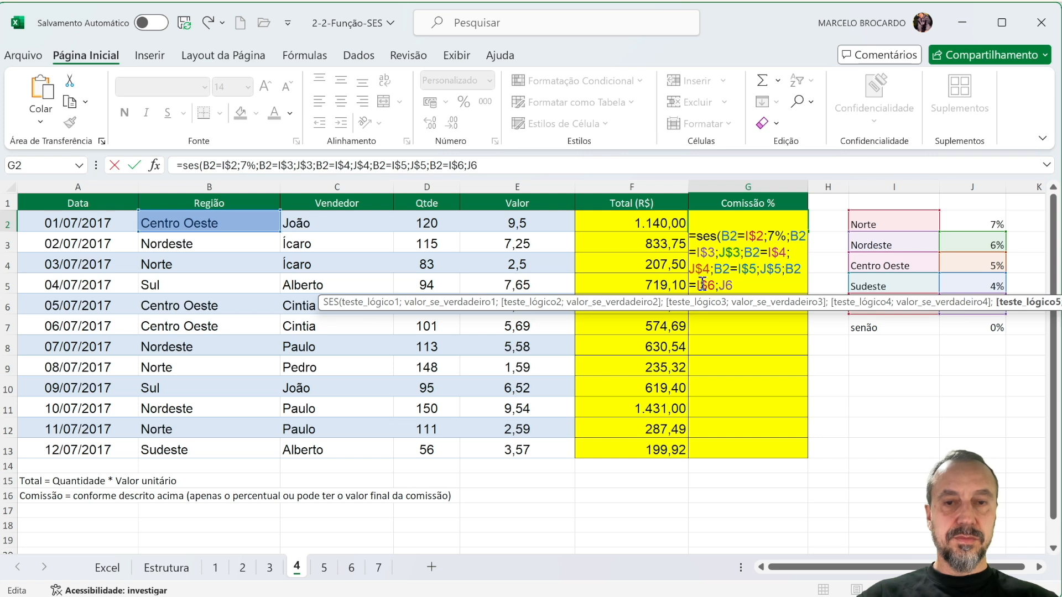
{"action": "left_click", "coordinate": [724, 283]}
{"action": "type", "text": "$6;"}
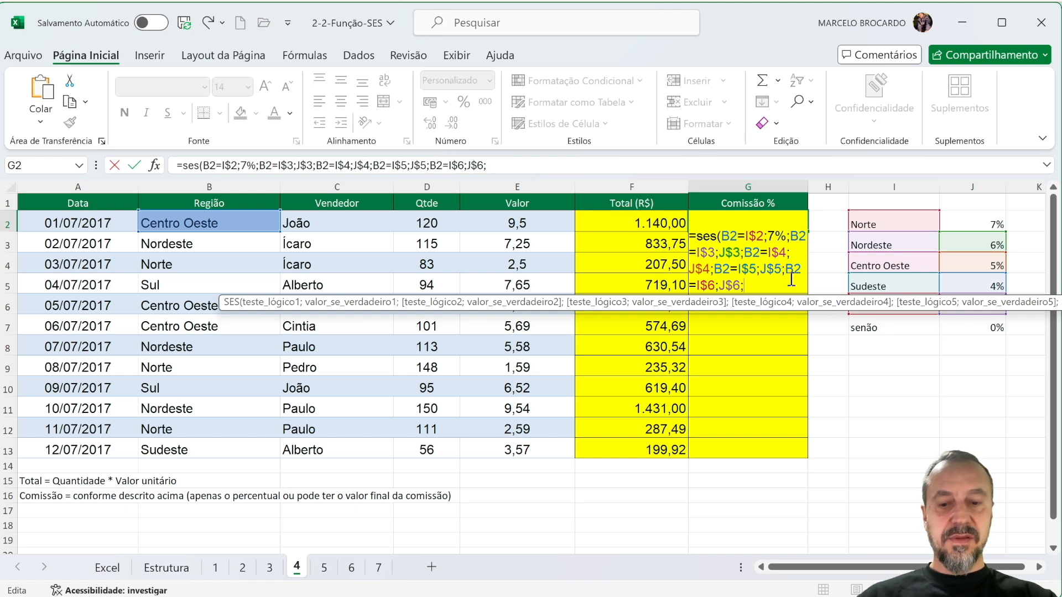
Finish the SES formula with VERDADEIRO as the default test and 0% as its result, and enter it in G2
{"action": "type", "text": "VER"}
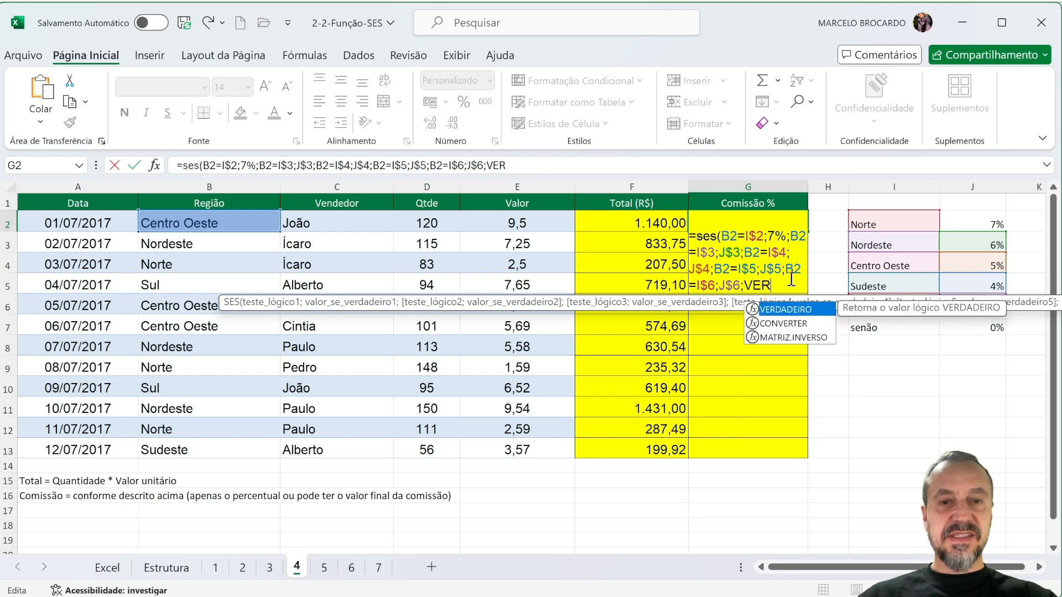
{"action": "double_click", "coordinate": [788, 309]}
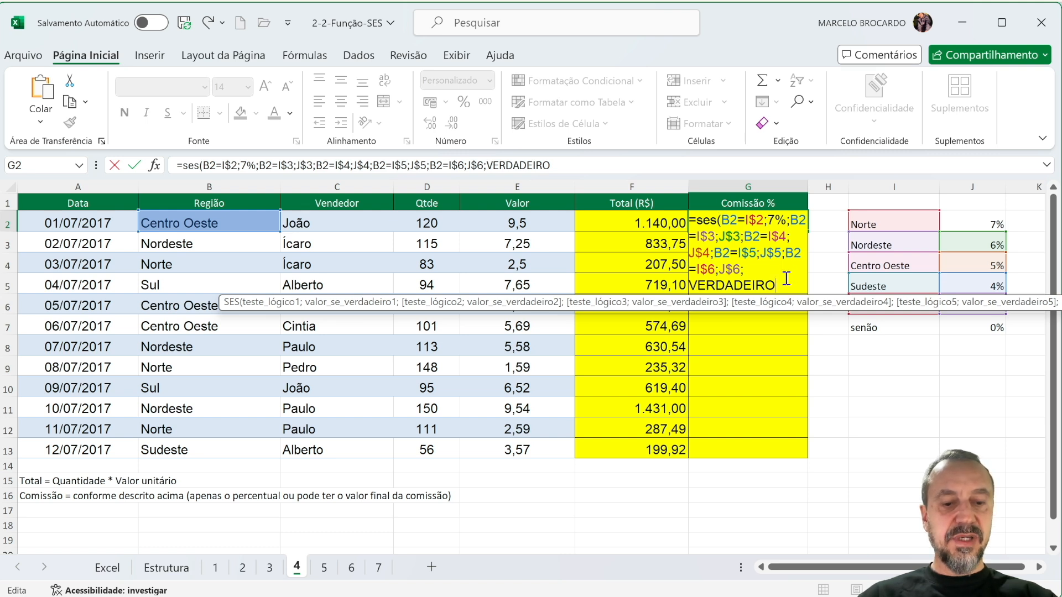
{"action": "type", "text": ";"}
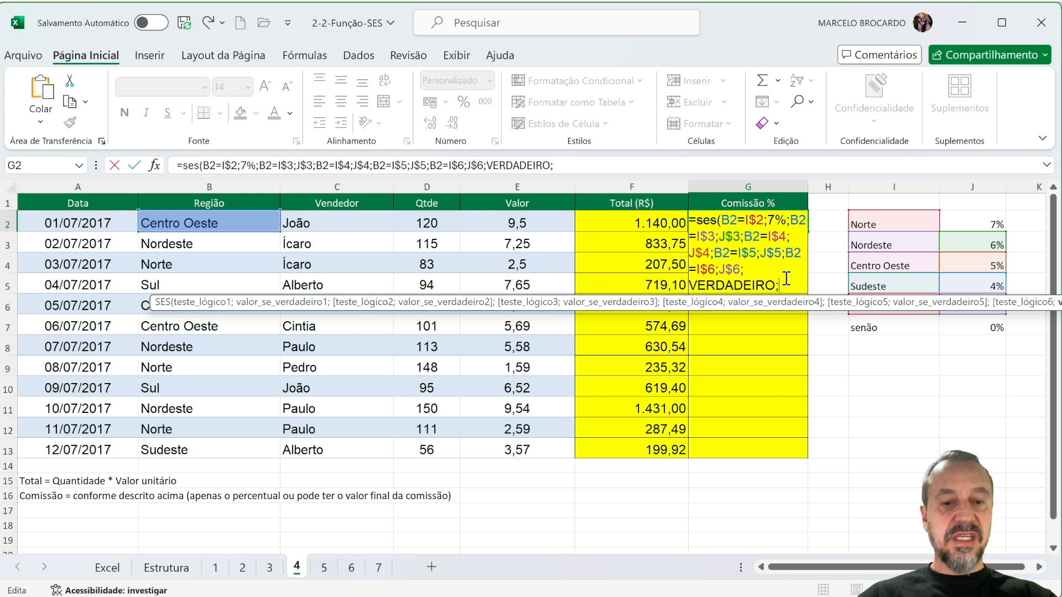
{"action": "type", "text": "0%"}
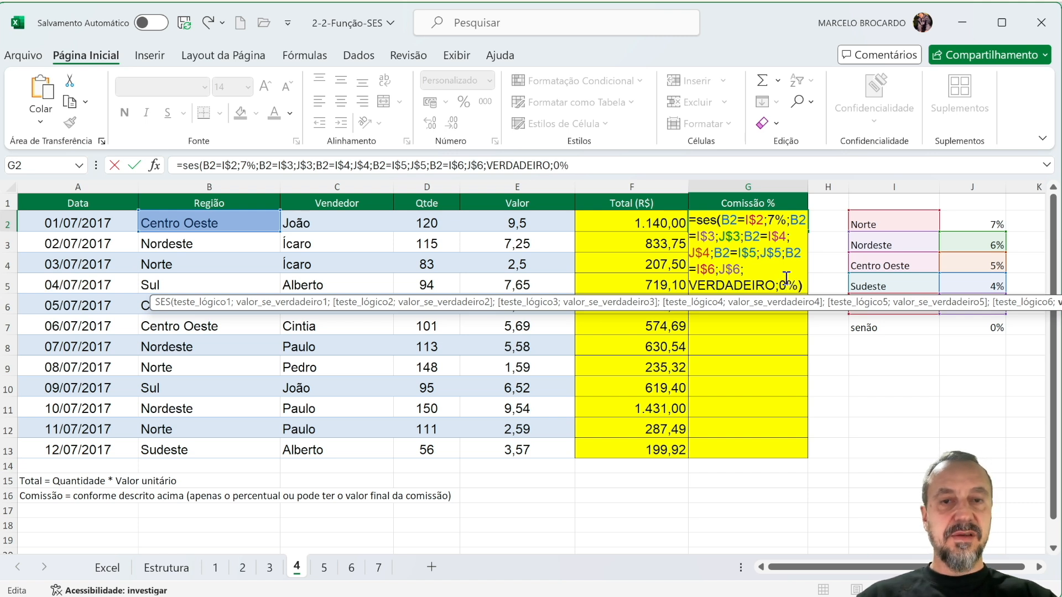
{"action": "type", "text": ")"}
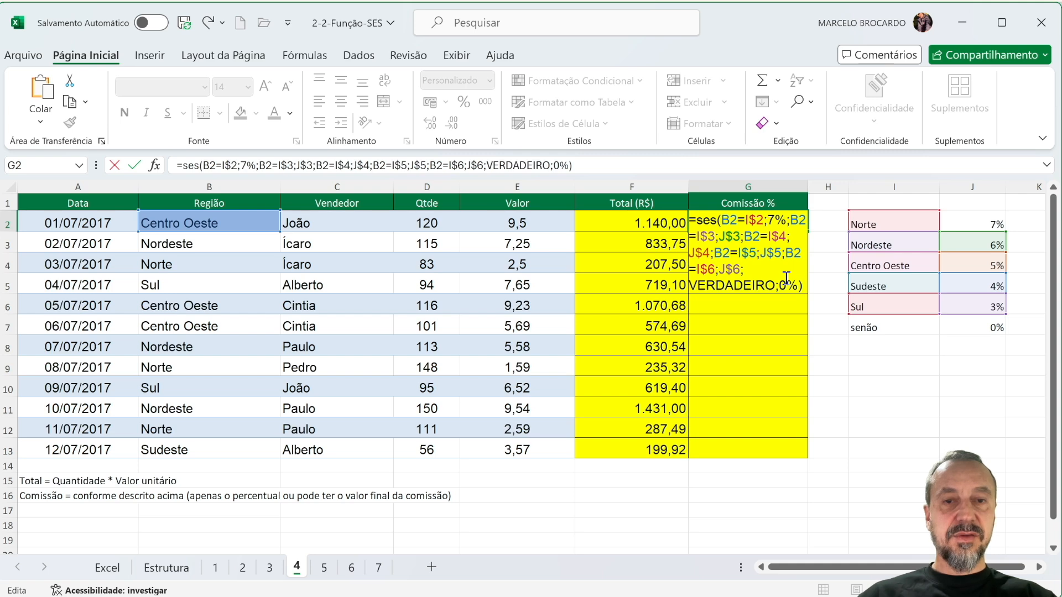
{"action": "key", "text": "Return"}
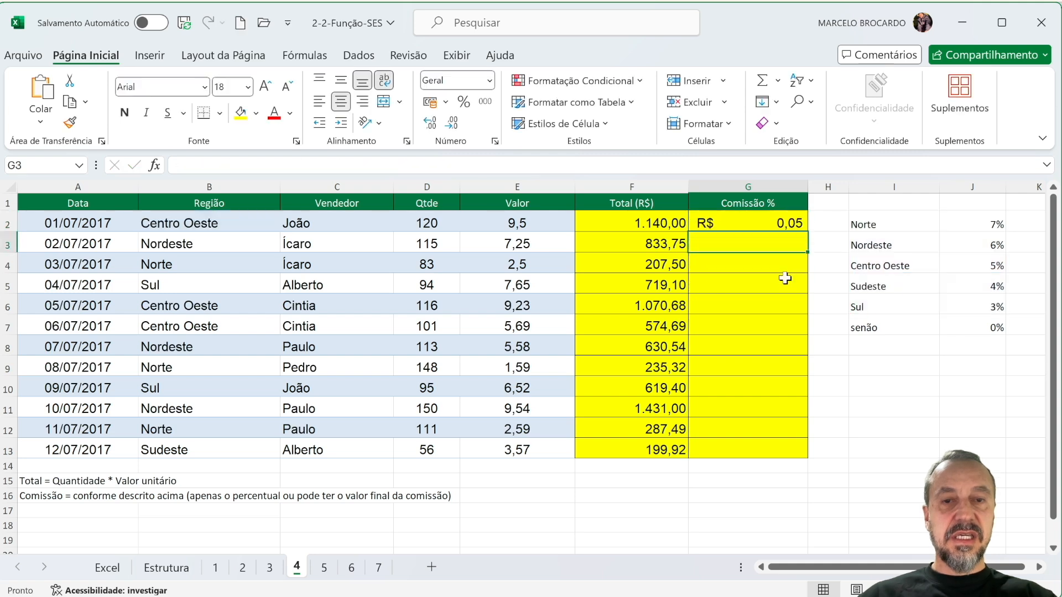
Review the tests, locked references and VERDADEIRO default in G2's formula against the commission table
{"action": "double_click", "coordinate": [786, 221]}
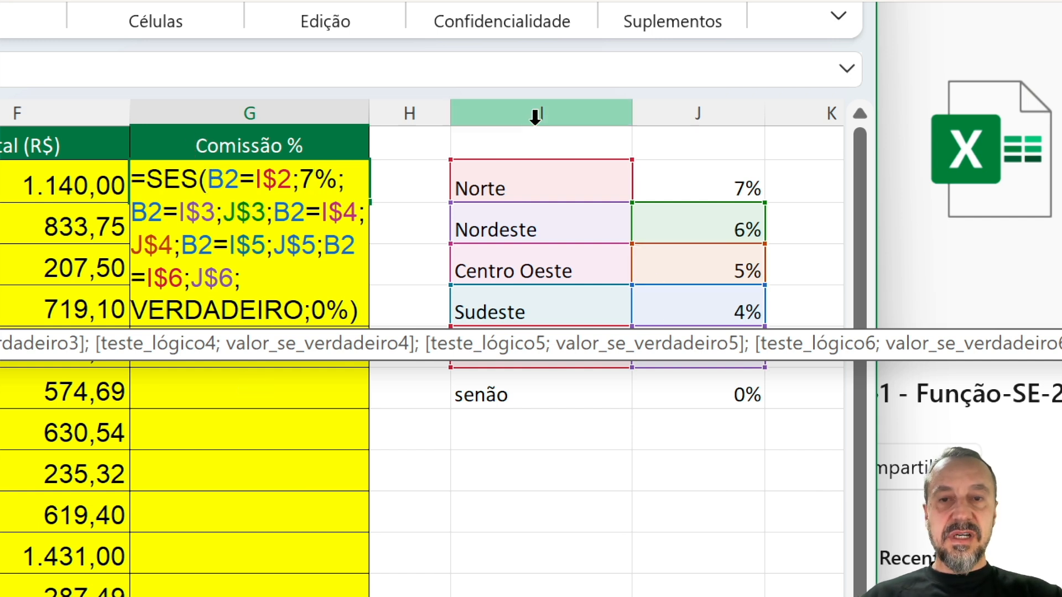
{"action": "left_click", "coordinate": [546, 180]}
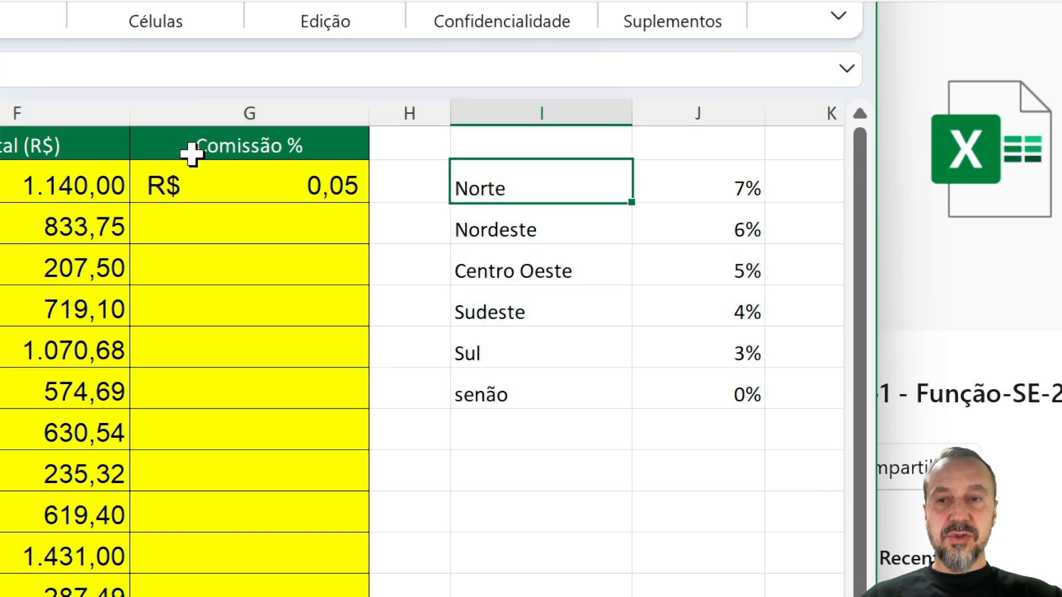
{"action": "left_click", "coordinate": [238, 185]}
{"action": "double_click", "coordinate": [237, 184]}
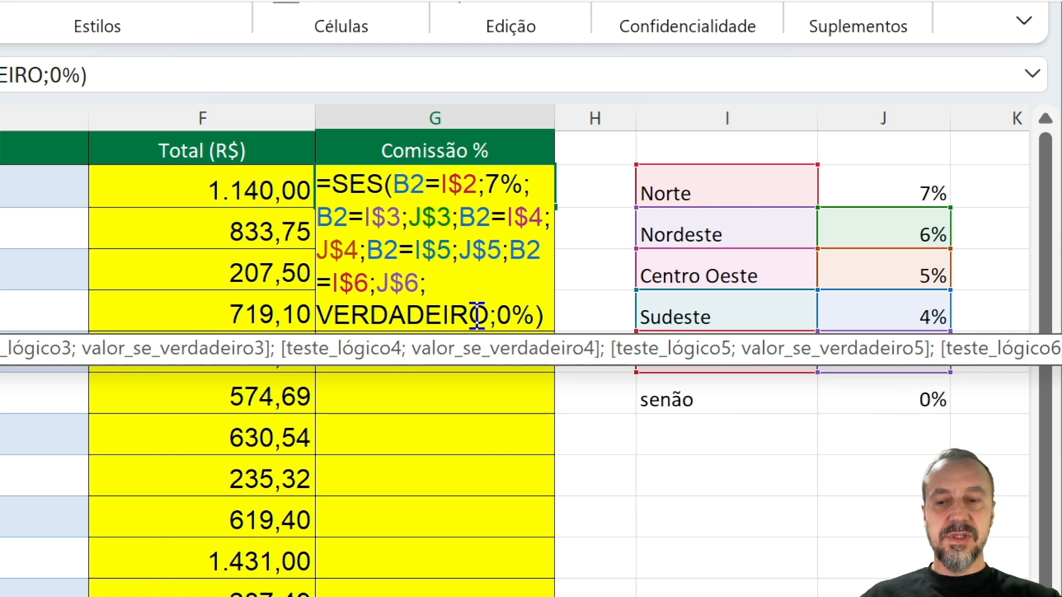
{"action": "key", "text": "ctrl+Return"}
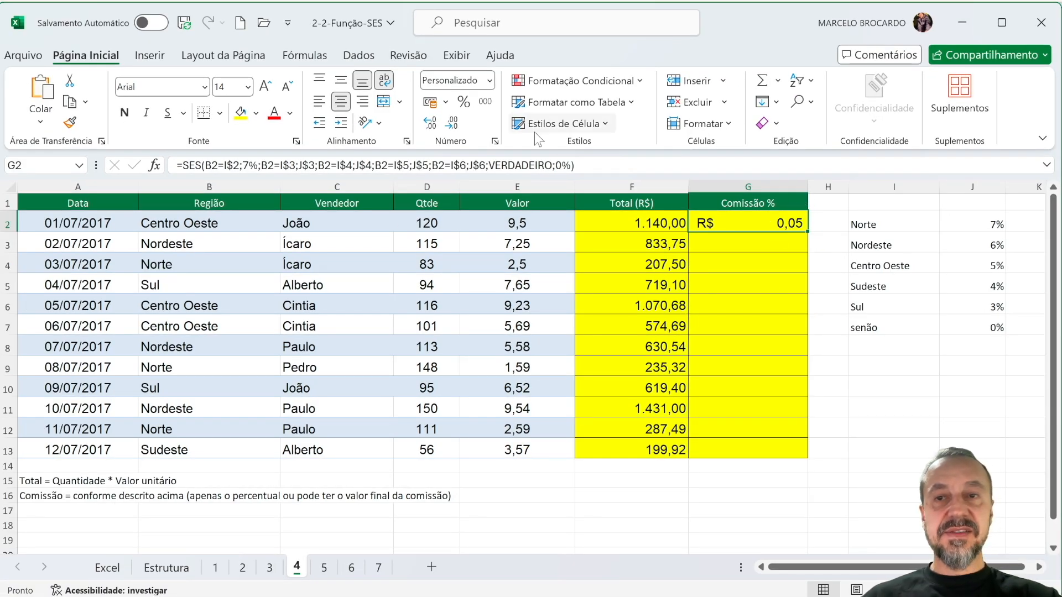
Format G2 as a percentage and fill its formula down the Comissão % column to row 13
{"action": "left_click", "coordinate": [463, 103]}
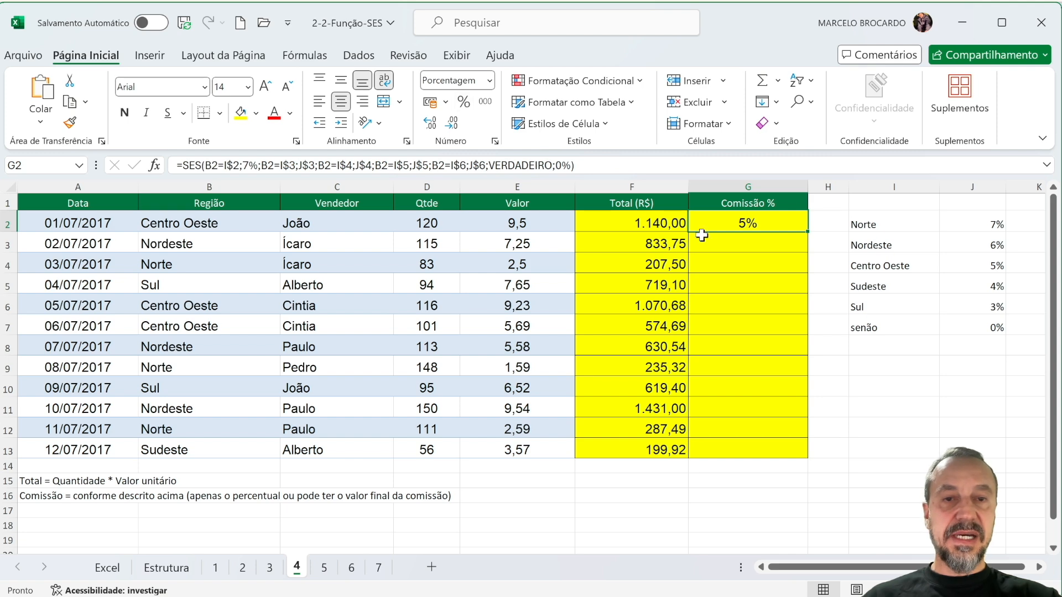
{"action": "double_click", "coordinate": [803, 230]}
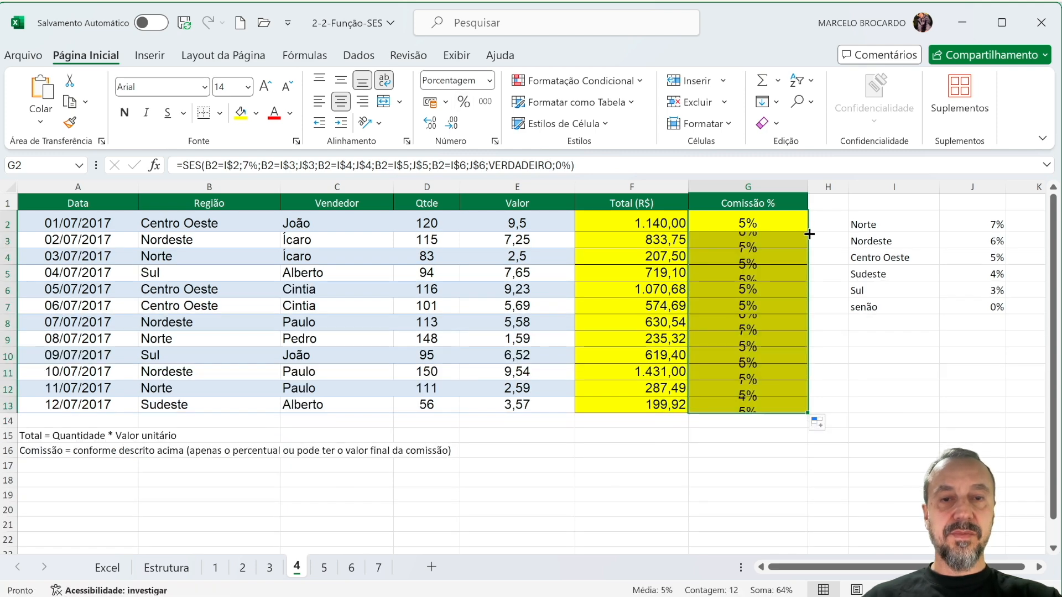
In G13's formula, replace the typed 7% of the first test with the row-locked reference J$2
{"action": "double_click", "coordinate": [774, 403]}
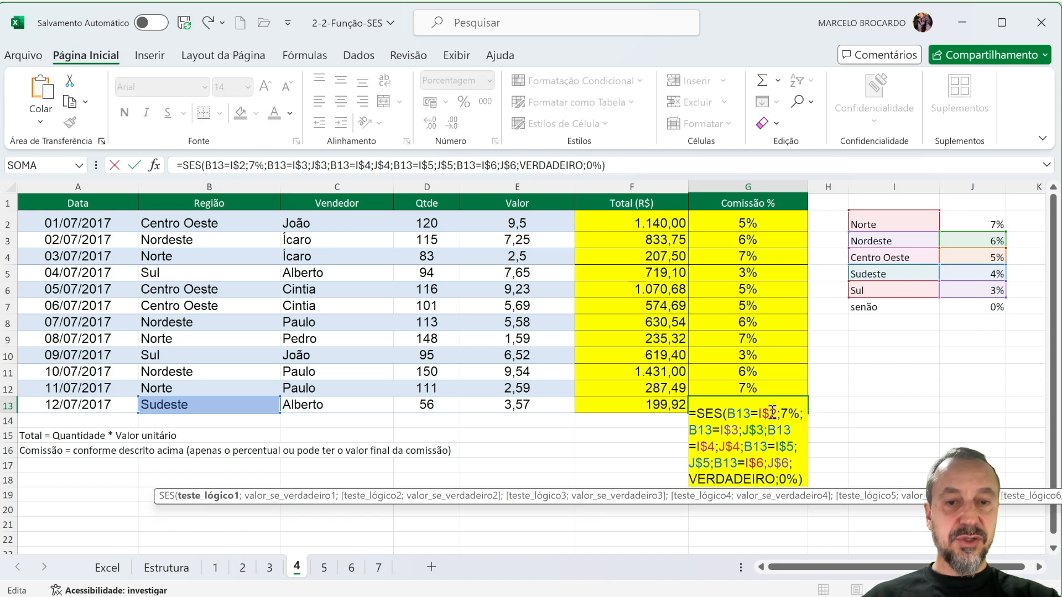
{"action": "left_click_drag", "start_coordinate": [780, 414], "coordinate": [799, 413]}
{"action": "key", "text": "Delete"}
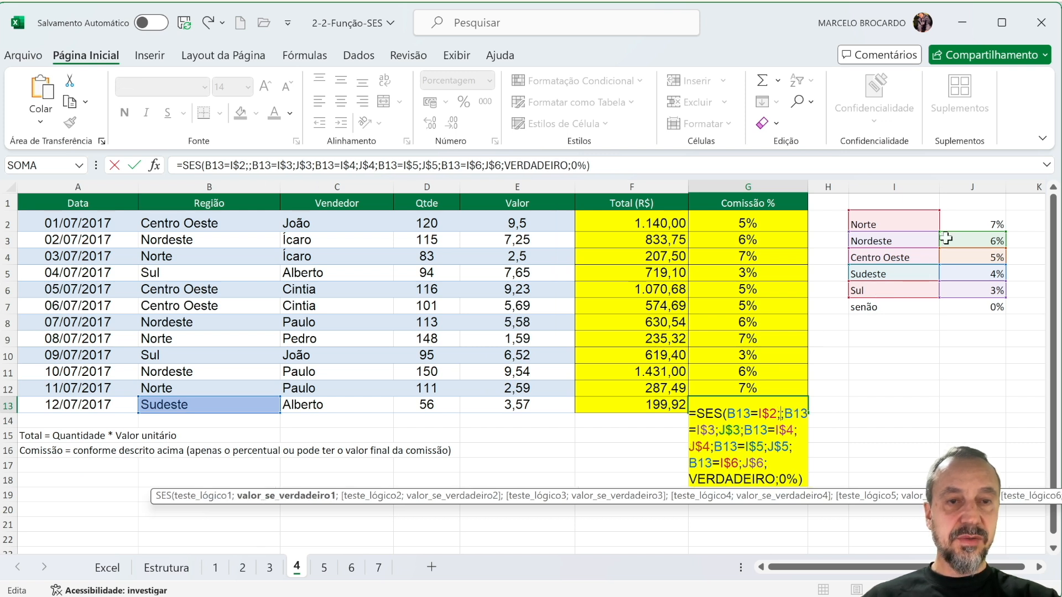
{"action": "left_click", "coordinate": [971, 223]}
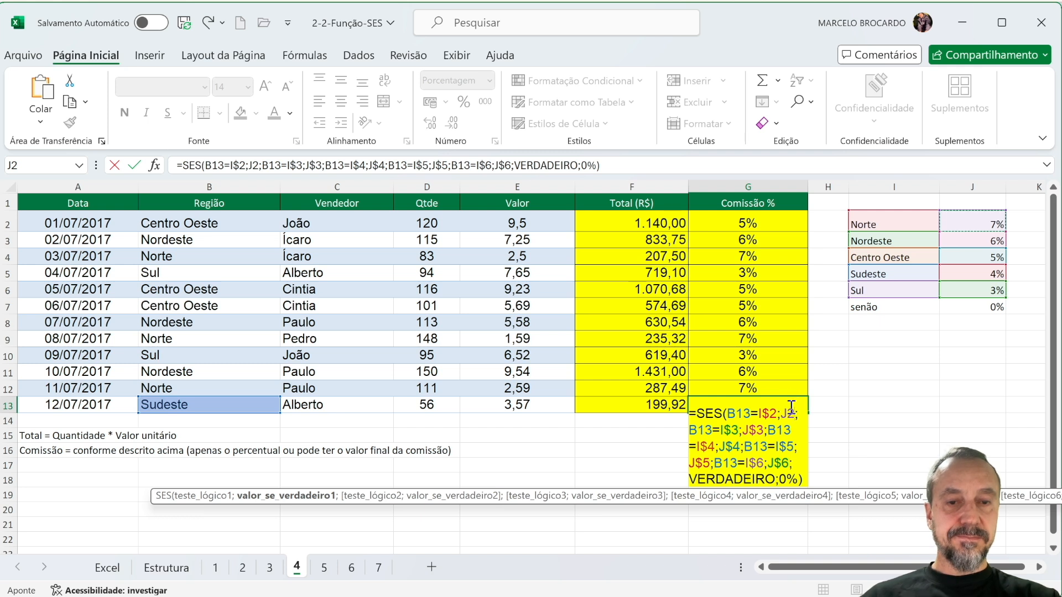
{"action": "key", "text": "F2"}
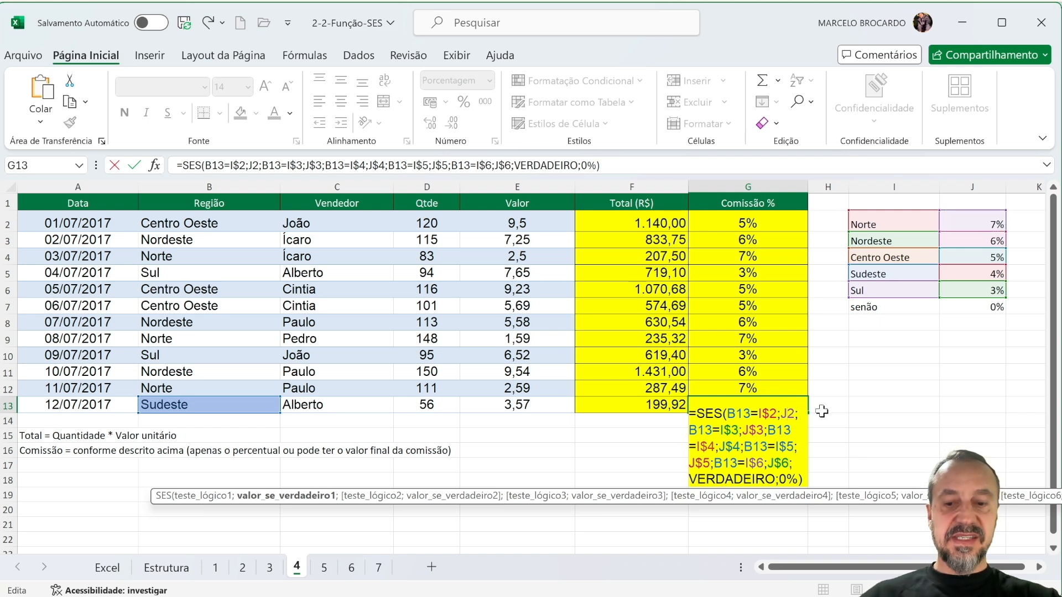
{"action": "key", "text": "Return"}
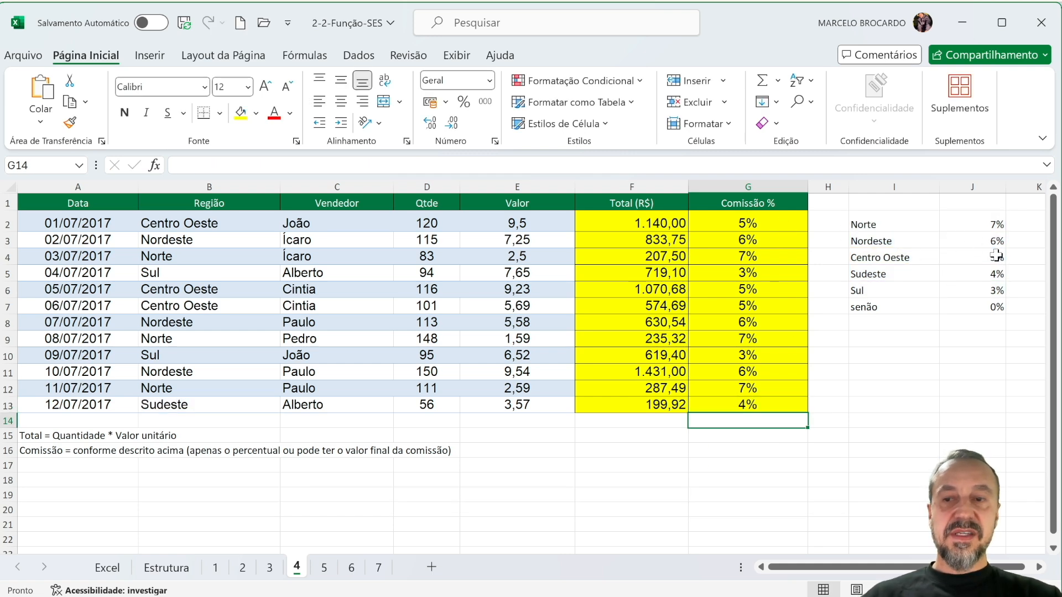
Check the SES formulas in G9, G11 and G13 against their rows' regions
{"action": "left_click", "coordinate": [752, 339]}
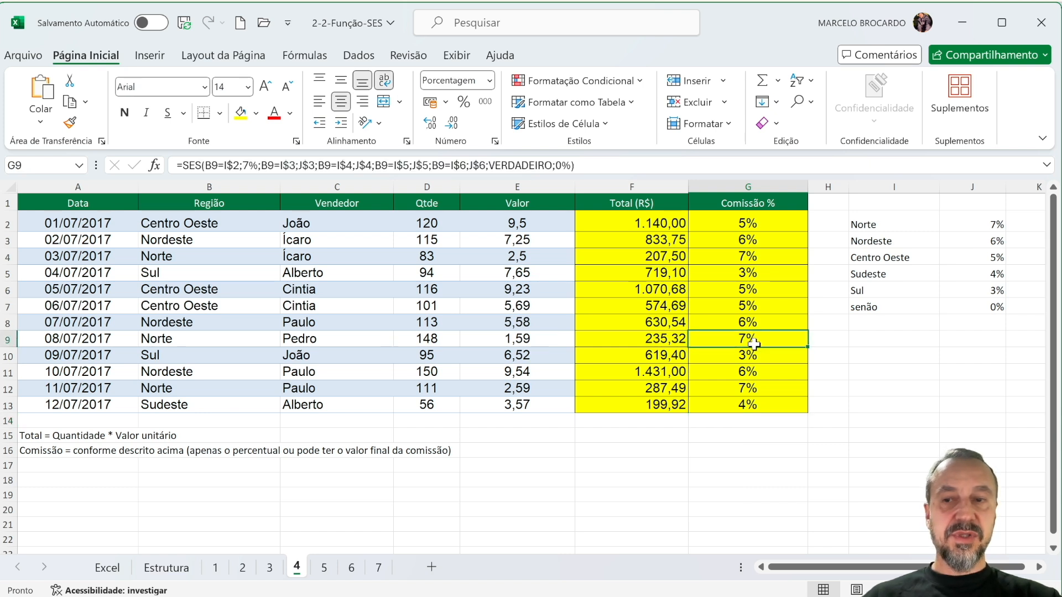
{"action": "left_click", "coordinate": [761, 376]}
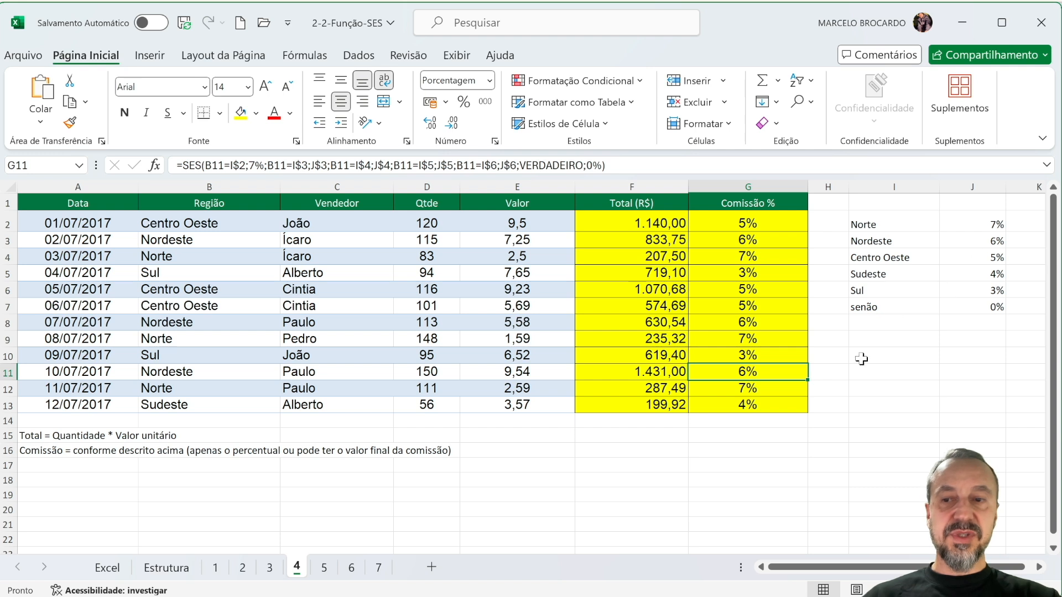
{"action": "left_click", "coordinate": [785, 406]}
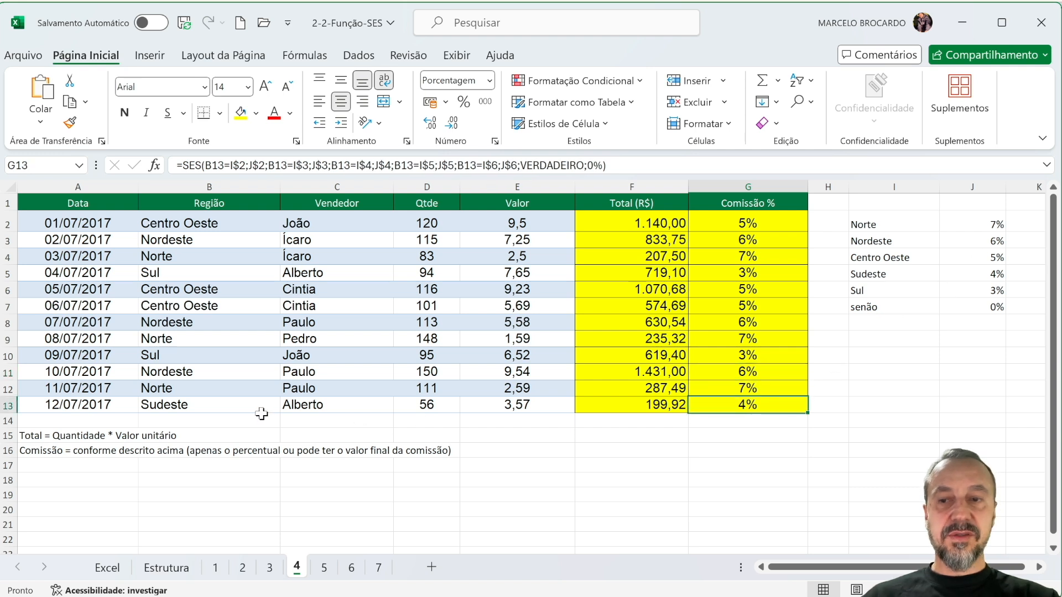
Test the SES default by changing the region in B13 to Sudestedd, and undo that change
{"action": "double_click", "coordinate": [229, 402]}
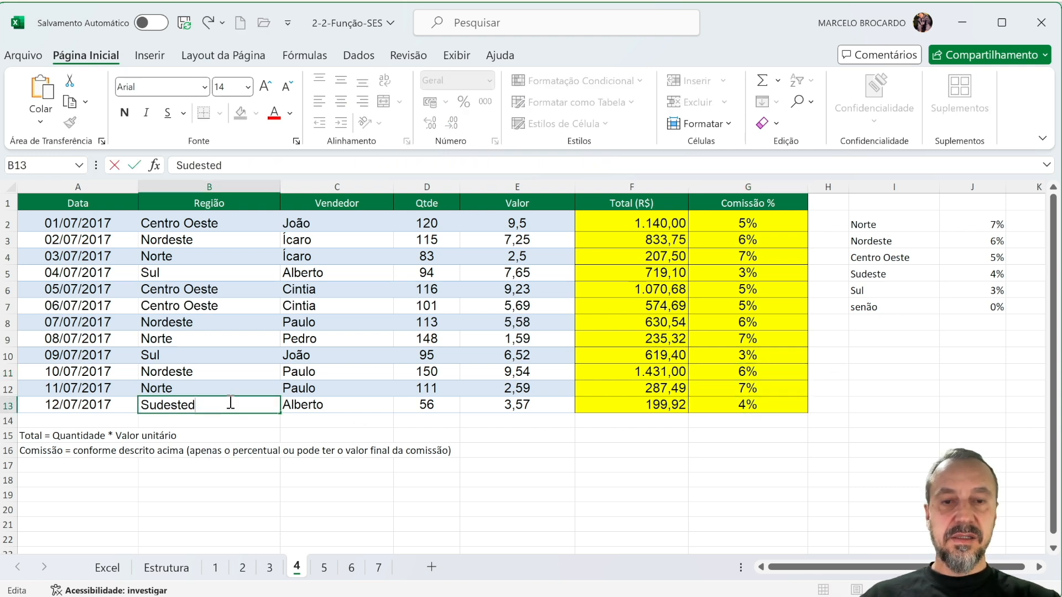
{"action": "key", "text": "Return"}
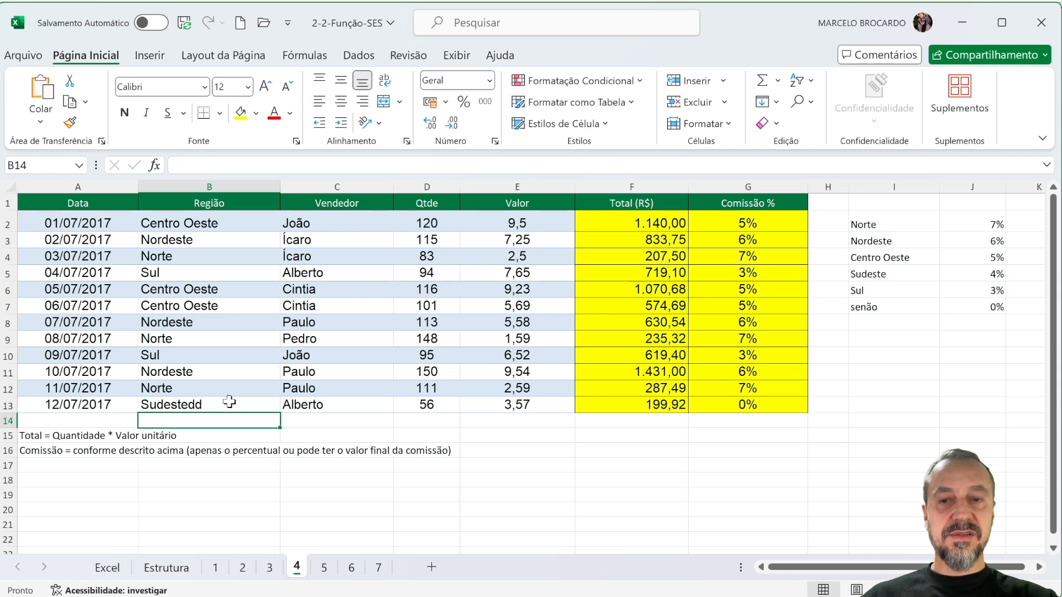
{"action": "key", "text": "ctrl+z"}
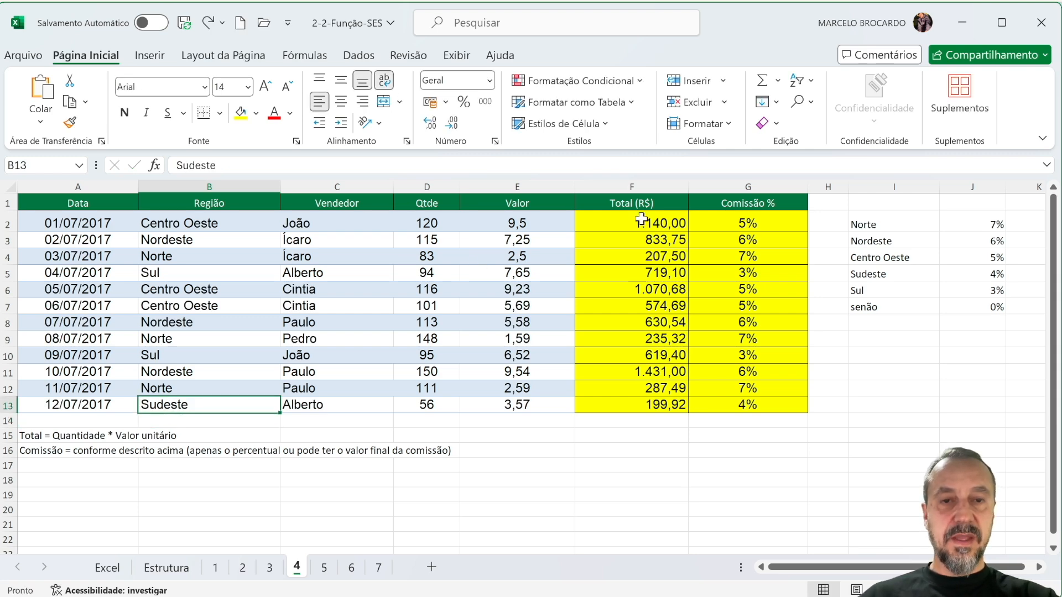
In G2's SES formula, change J$6 to the unlocked reference J6 and fill the formula down to G13
{"action": "double_click", "coordinate": [778, 224]}
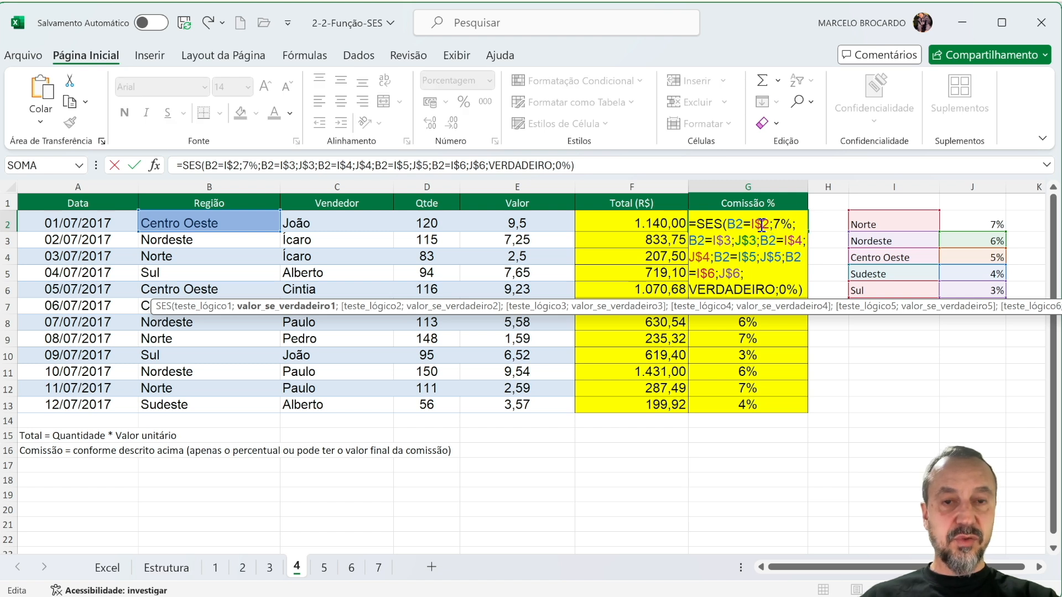
{"action": "left_click", "coordinate": [731, 271]}
{"action": "key", "text": "BackSpace"}
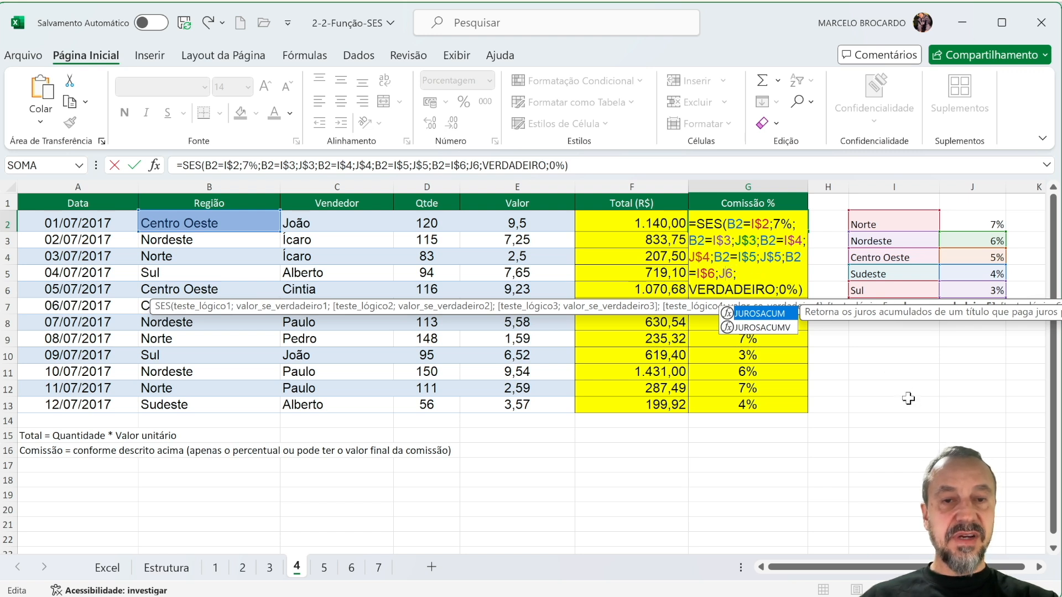
{"action": "key", "text": "Return"}
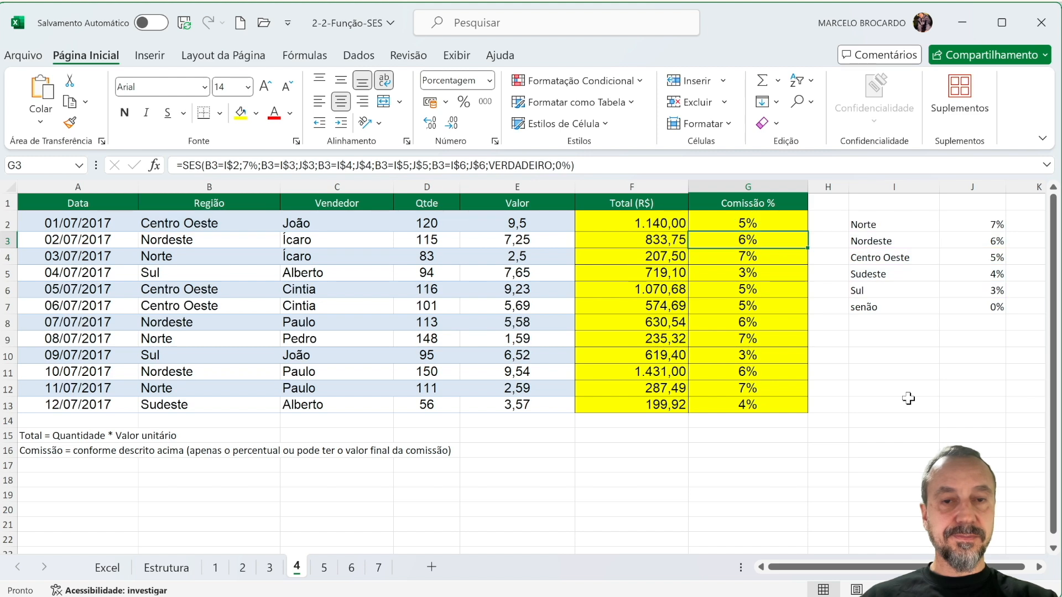
{"action": "left_click", "coordinate": [799, 224]}
{"action": "left_click_drag", "start_coordinate": [807, 231], "coordinate": [802, 408]}
Inspect the SES formulas in G13, G9 and G7 to see how the unlocked Sul rate reference shifts per row
{"action": "double_click", "coordinate": [776, 406]}
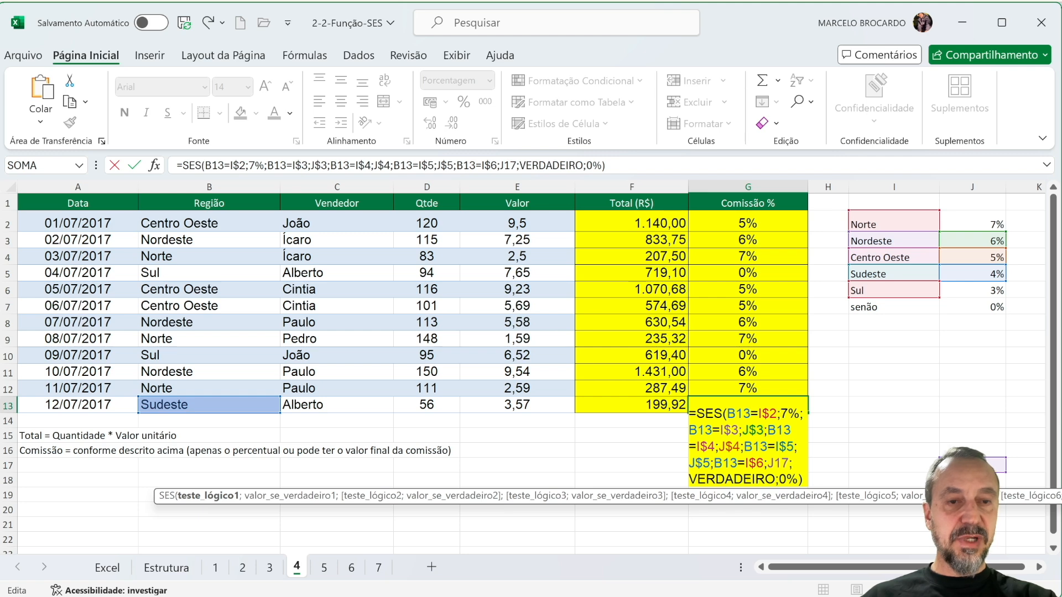
{"action": "key", "text": "Escape"}
{"action": "double_click", "coordinate": [772, 336]}
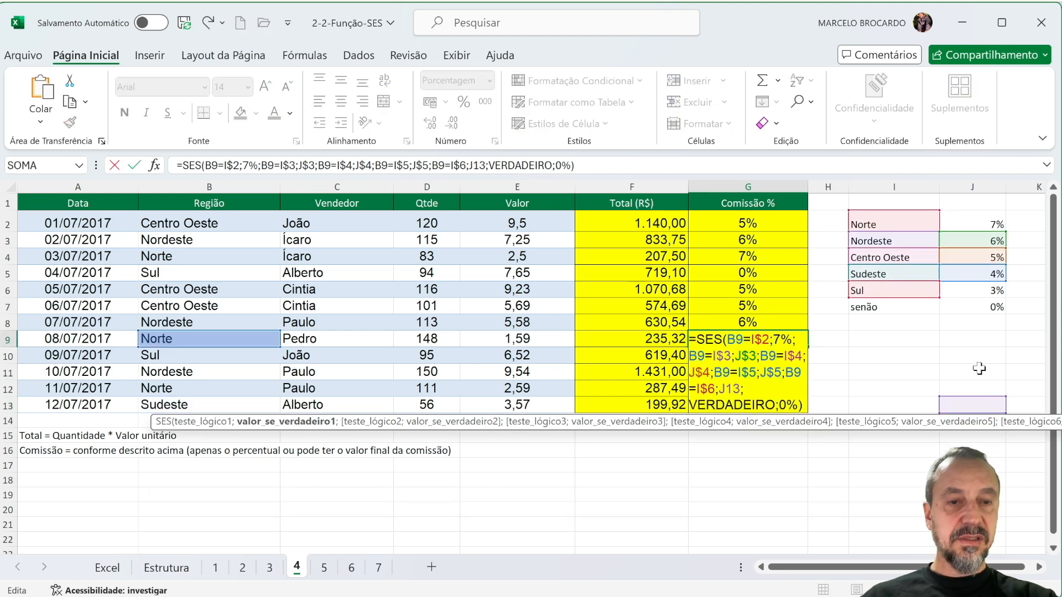
{"action": "key", "text": "Escape"}
{"action": "double_click", "coordinate": [783, 310]}
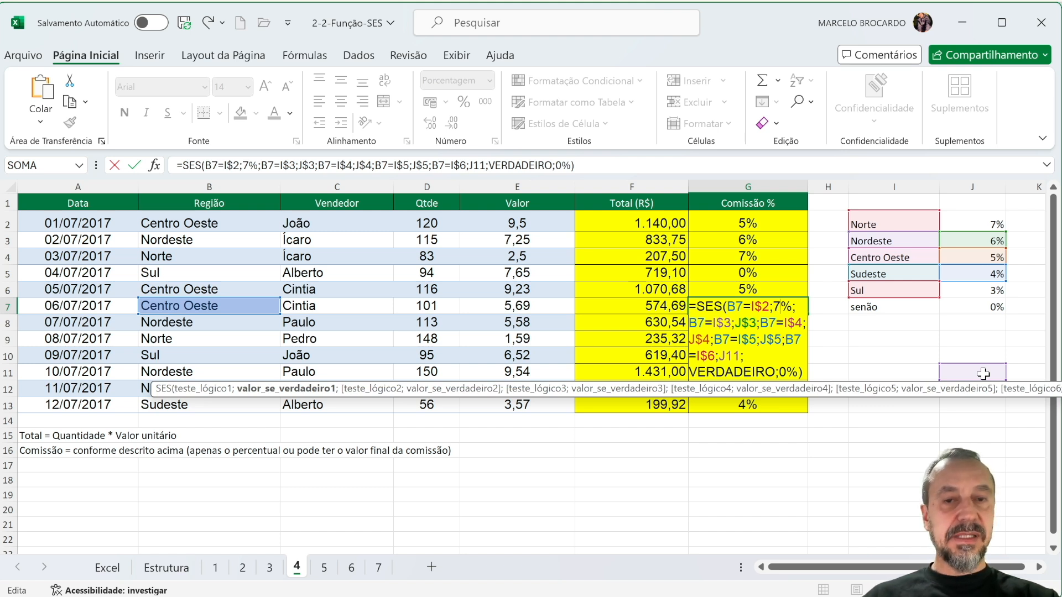
{"action": "key", "text": "ctrl+Return"}
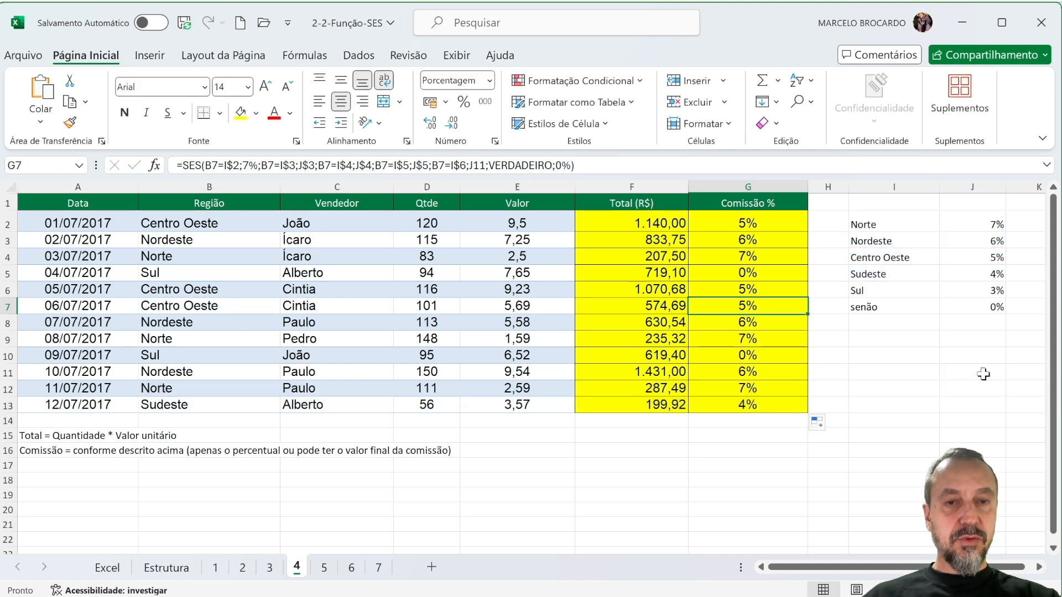
Review G2's SES formula, comparing the typed 7% with the locked cell references I$5 and I$2
{"action": "double_click", "coordinate": [772, 221]}
{"action": "left_click_drag", "start_coordinate": [774, 223], "coordinate": [795, 224]}
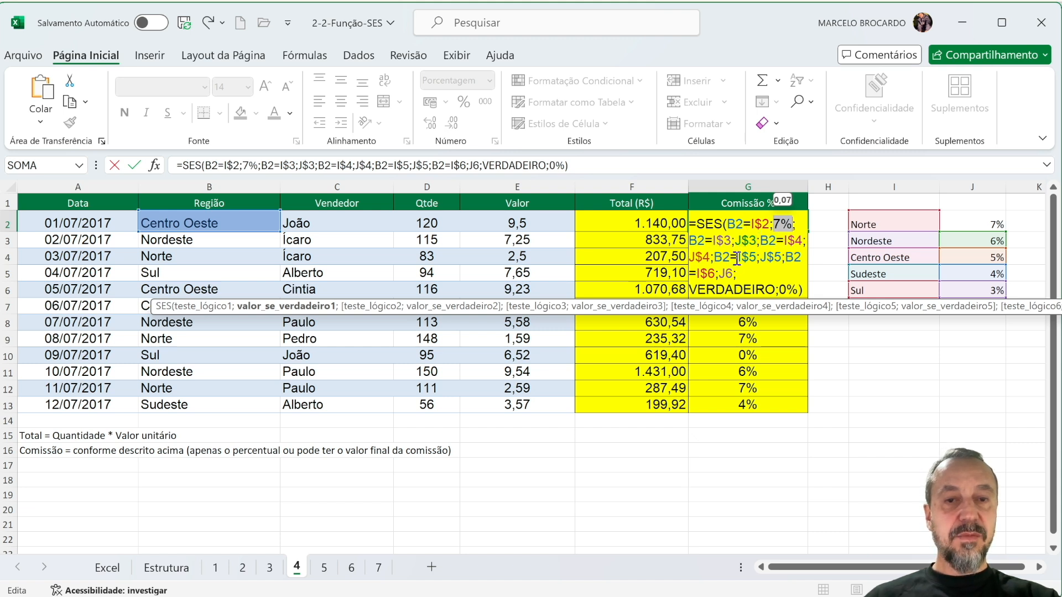
{"action": "left_click_drag", "start_coordinate": [737, 258], "coordinate": [757, 257]}
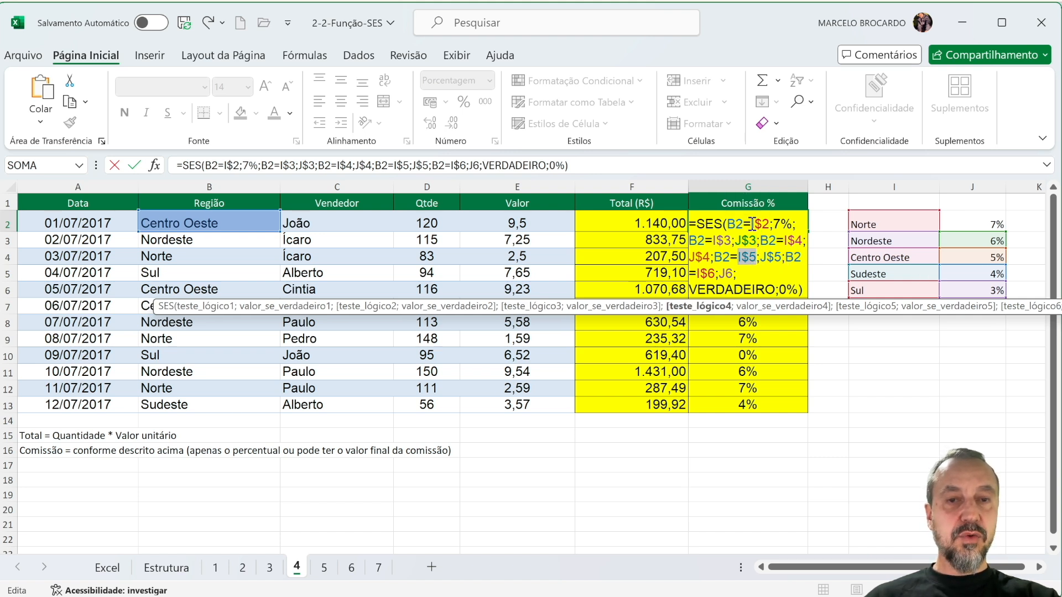
{"action": "left_click_drag", "start_coordinate": [751, 223], "coordinate": [770, 224]}
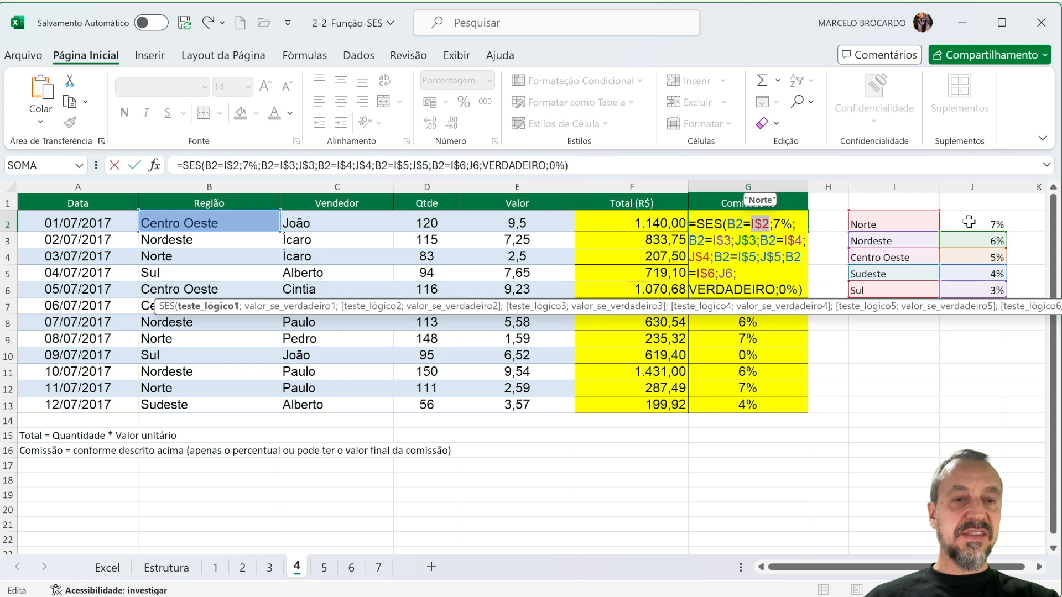
{"action": "key", "text": "Return"}
Set the Nordeste commission rate in J3 to 10%
{"action": "left_click", "coordinate": [983, 240]}
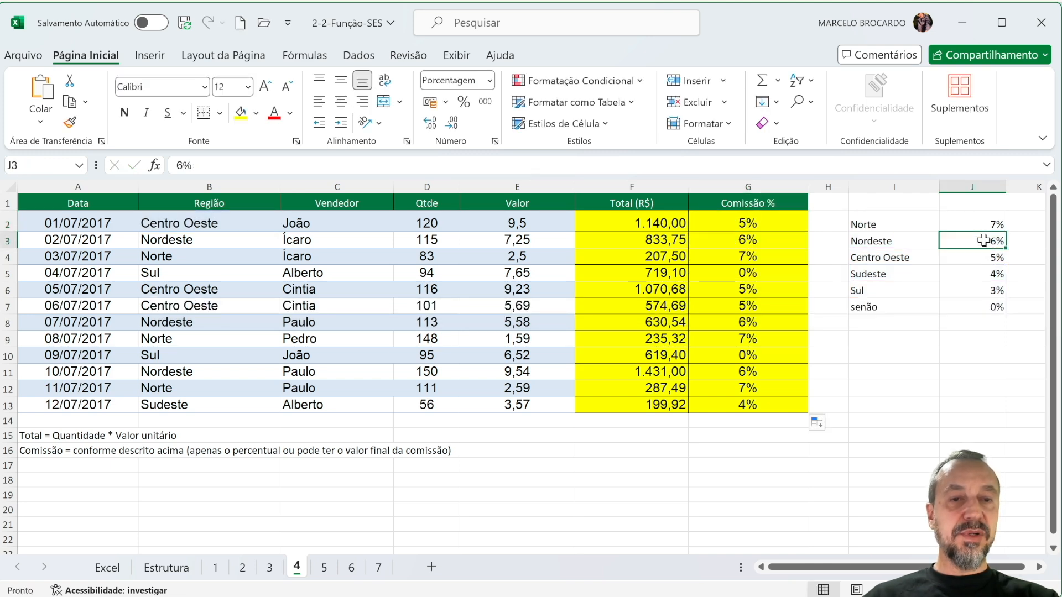
{"action": "type", "text": "10"}
{"action": "key", "text": "Return"}
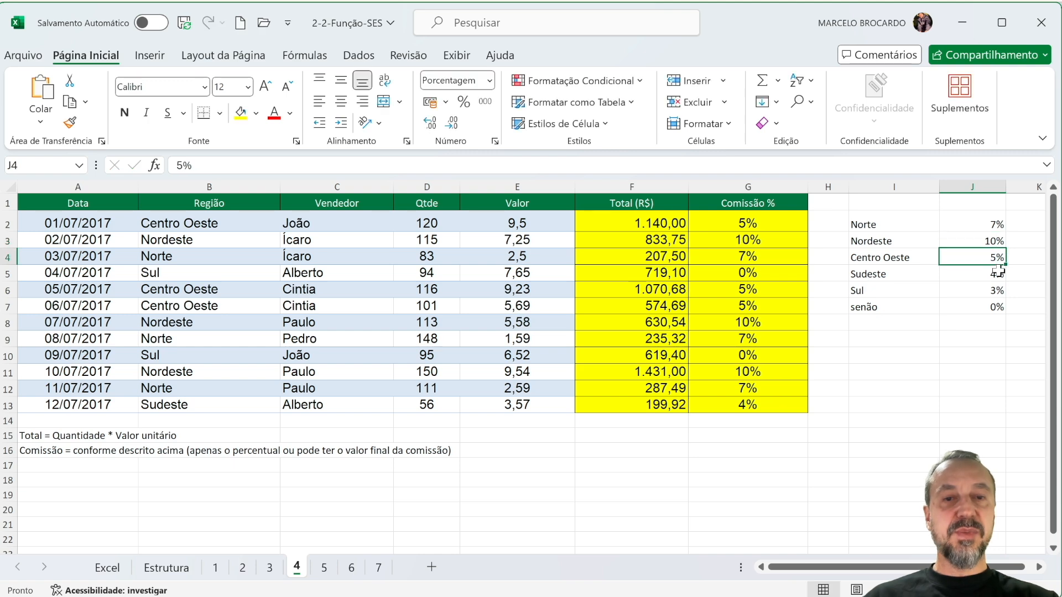